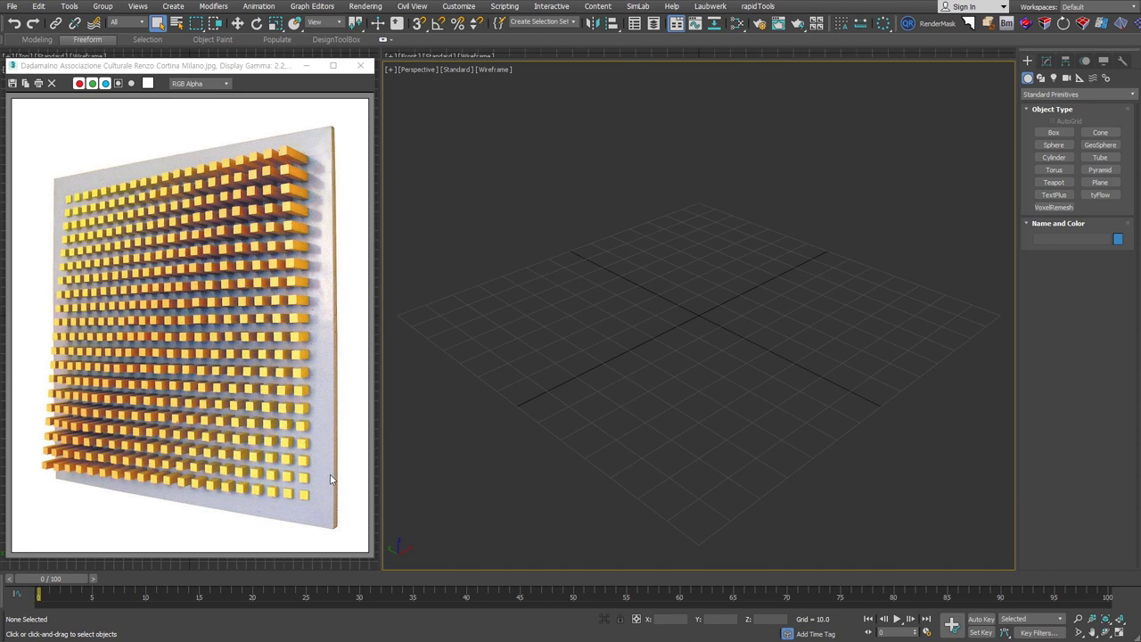
Create a plane 150 long and 150 wide in the scene.
left_click(1100, 183)
mouse_move(695, 198)
left_mouse_down()
mouse_move(720, 587)
mouse_move(717, 550)
left_mouse_up()
double_click(1101, 317)
key("Tab")
type("150")
key("Return")
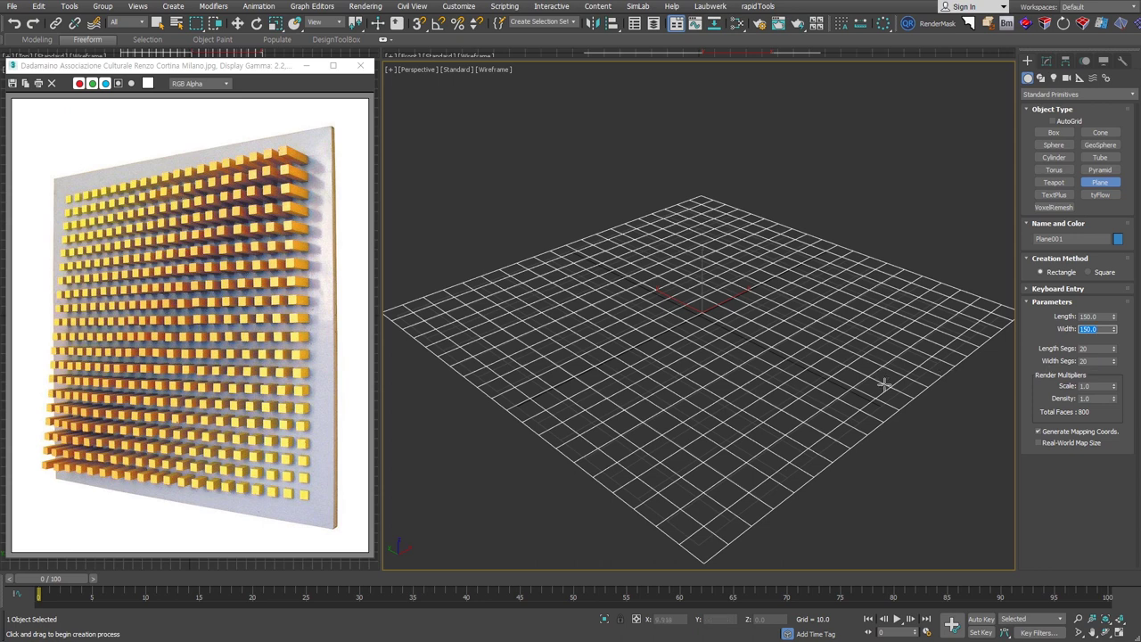
Convert the plane to Editable Poly and inset all 400 polygons By Polygon.
key("u")
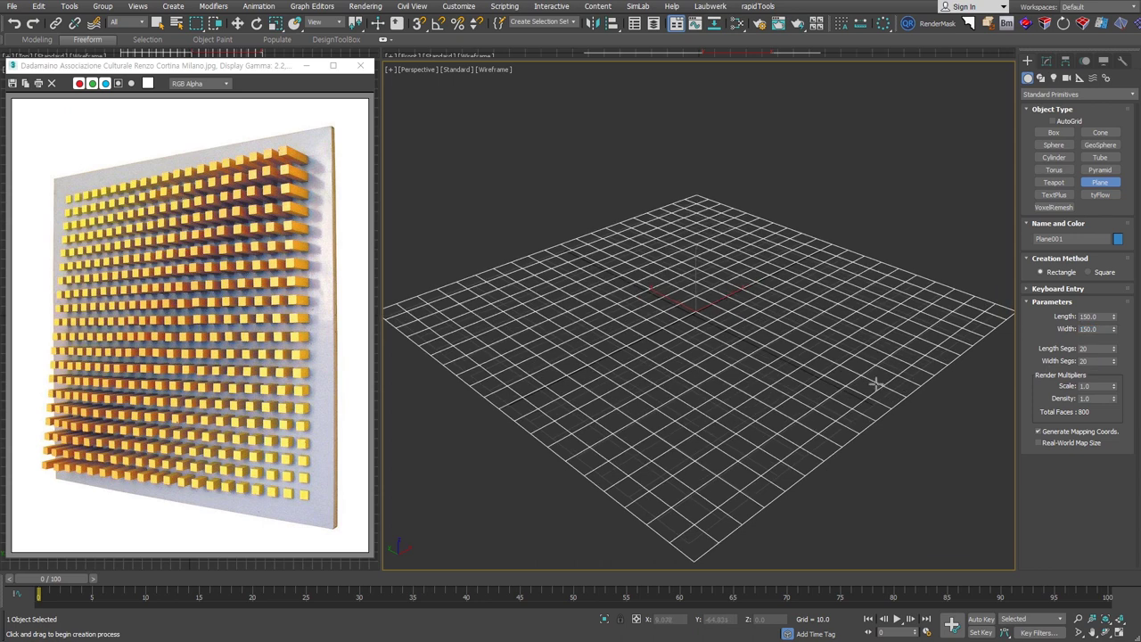
key("alt+c")
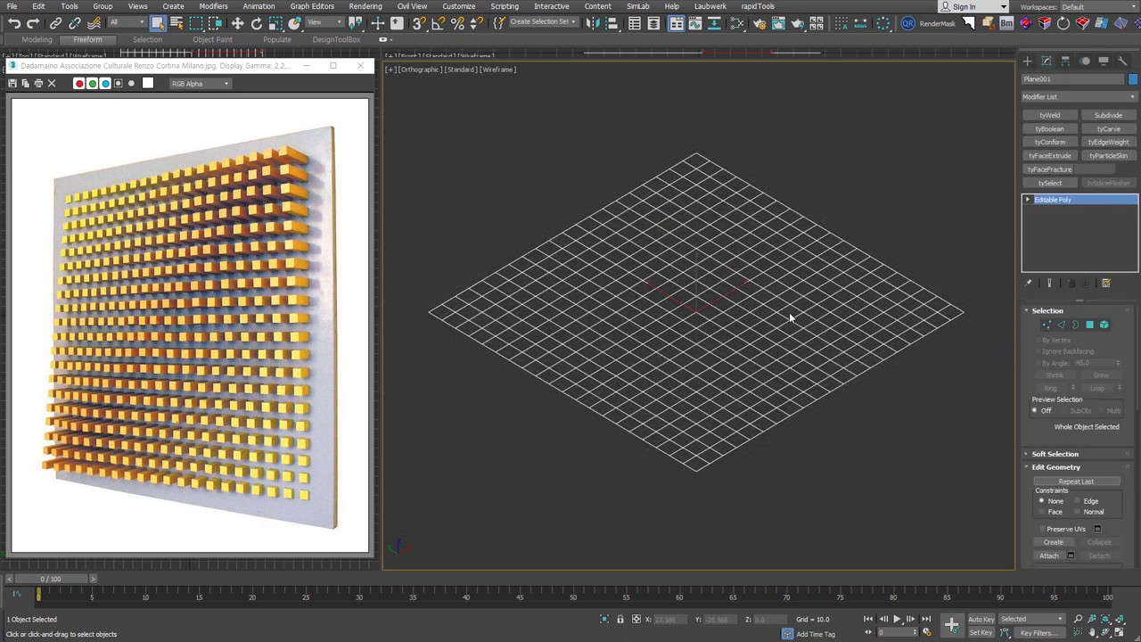
left_click(1089, 325)
key("ctrl+a")
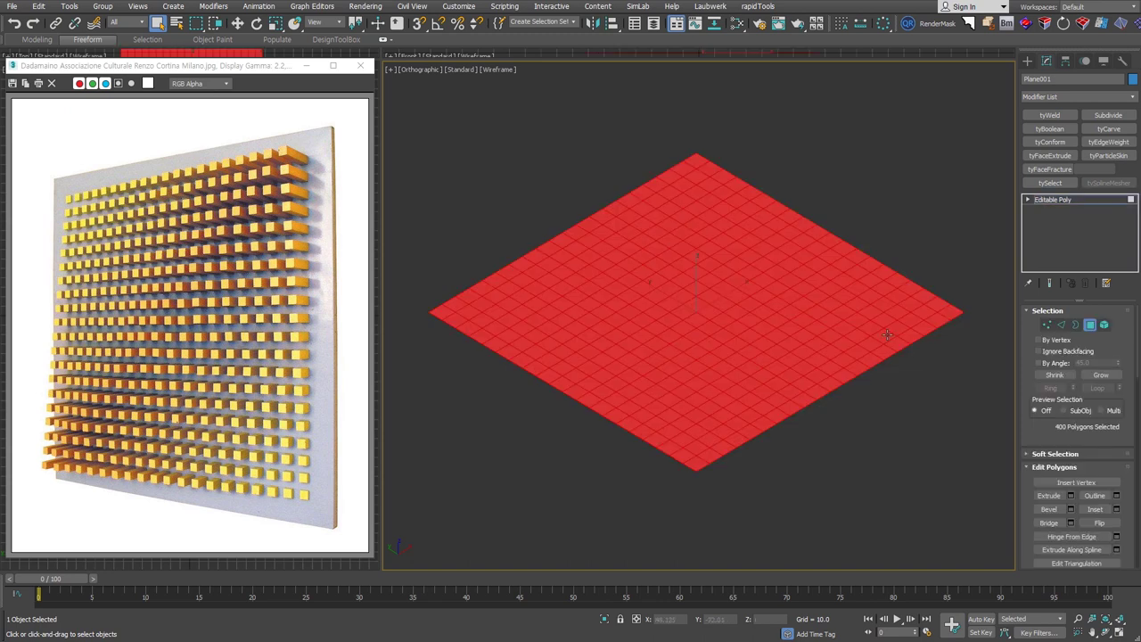
scroll(749, 285, "up", 5)
right_click(748, 273)
left_click(650, 335)
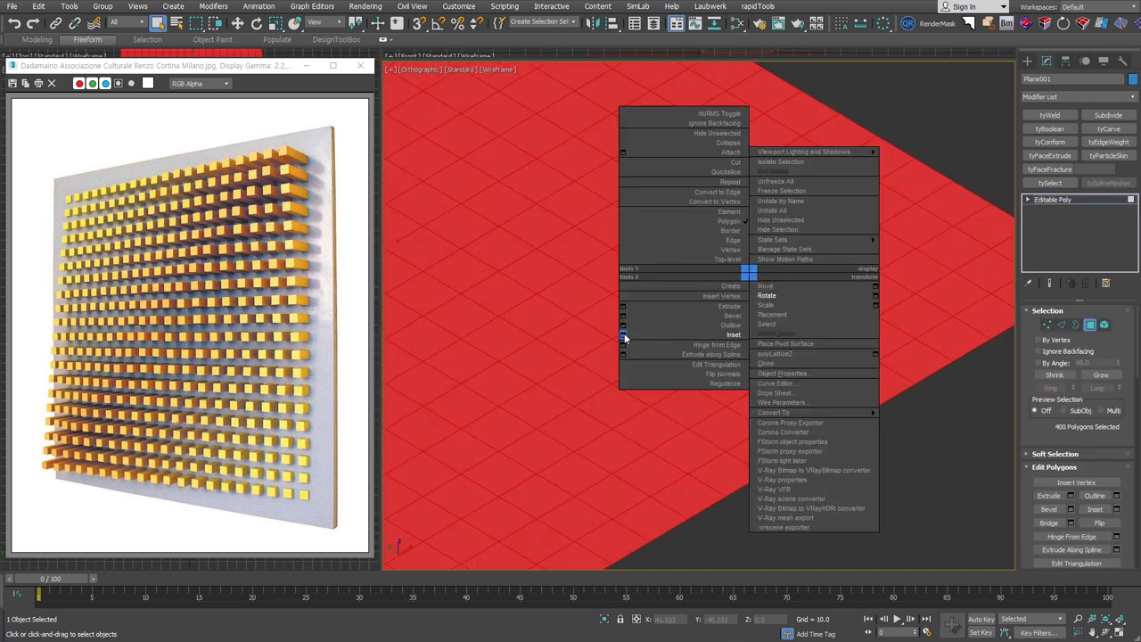
left_click(708, 323)
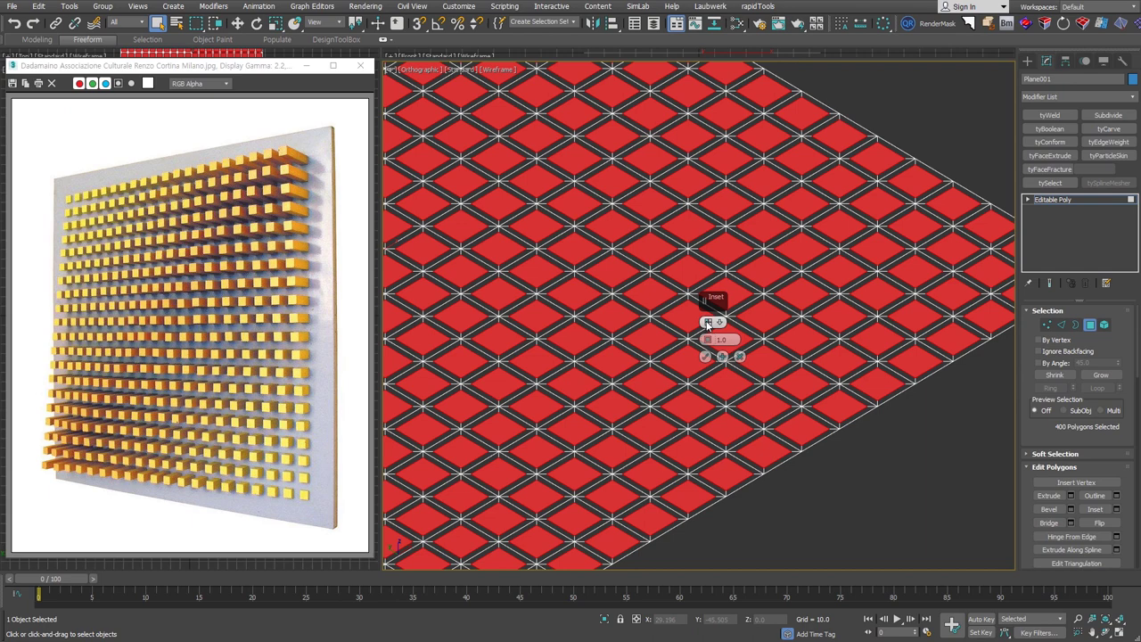
left_click(705, 356)
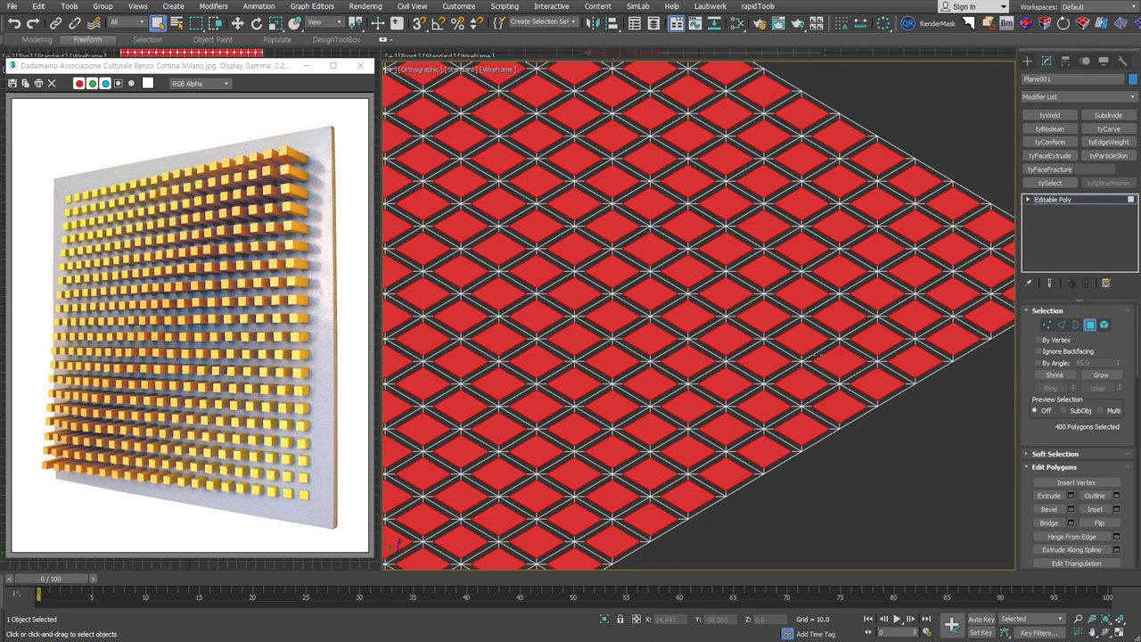
Delete the inverted border strips between tiles and add a Shell modifier.
key("ctrl+i")
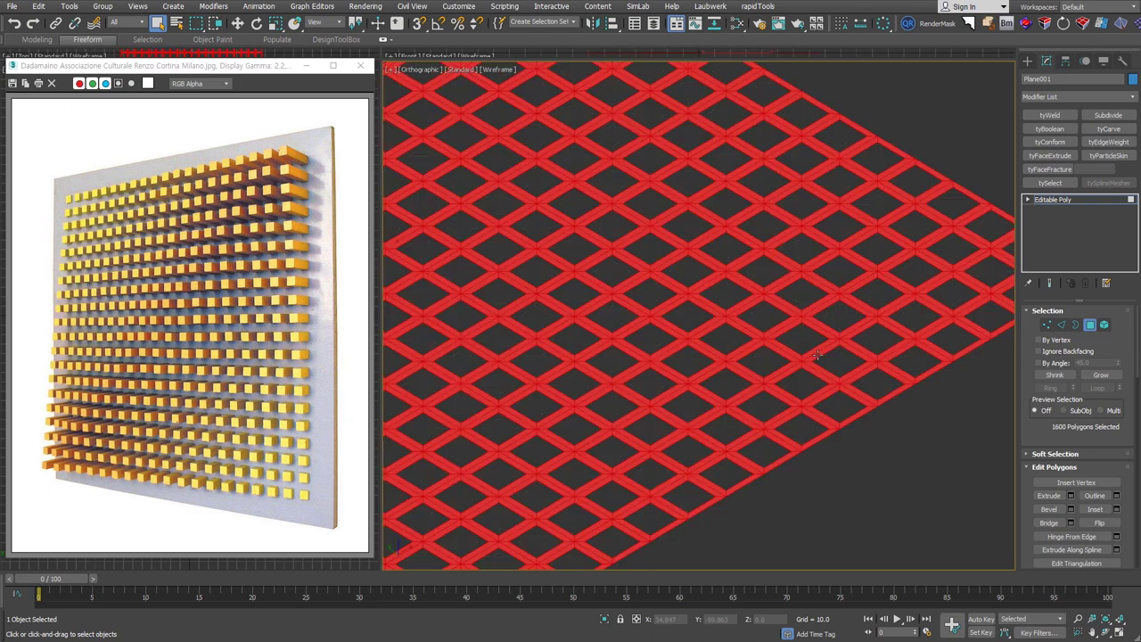
key("Delete")
left_click(1089, 326)
key("z")
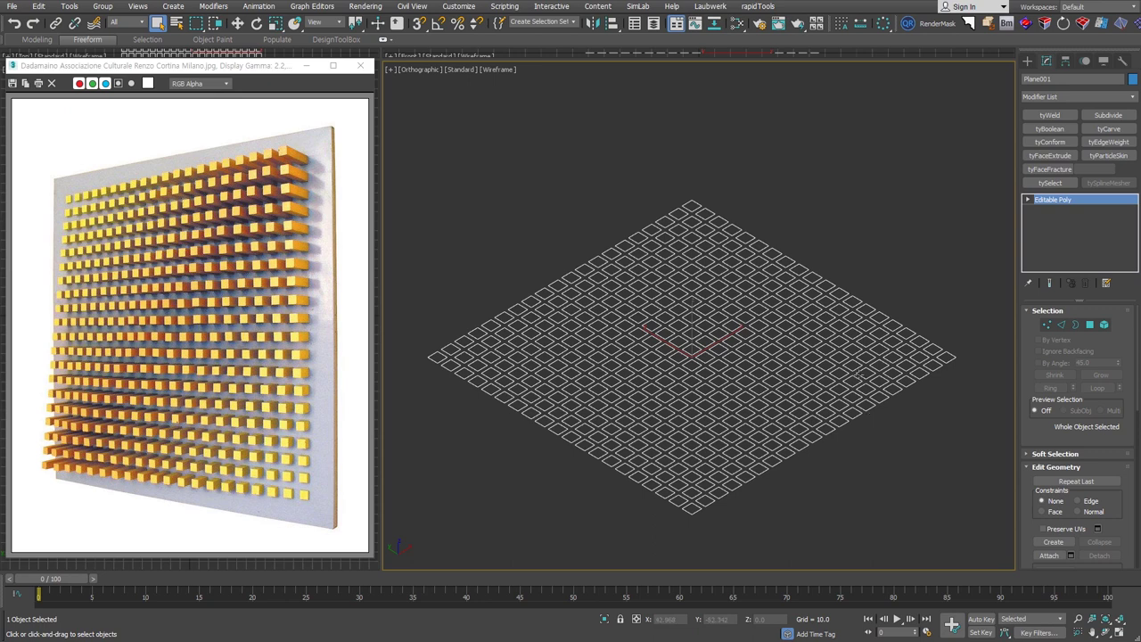
key("alt+s")
Show edged faces, add an FFD 2x2x2 lattice, and select its back corner control points.
mouse_move(955, 422)
middle_mouse_down("alt")
mouse_move(888, 413)
mouse_move(893, 421)
middle_mouse_up("alt")
key("F3")
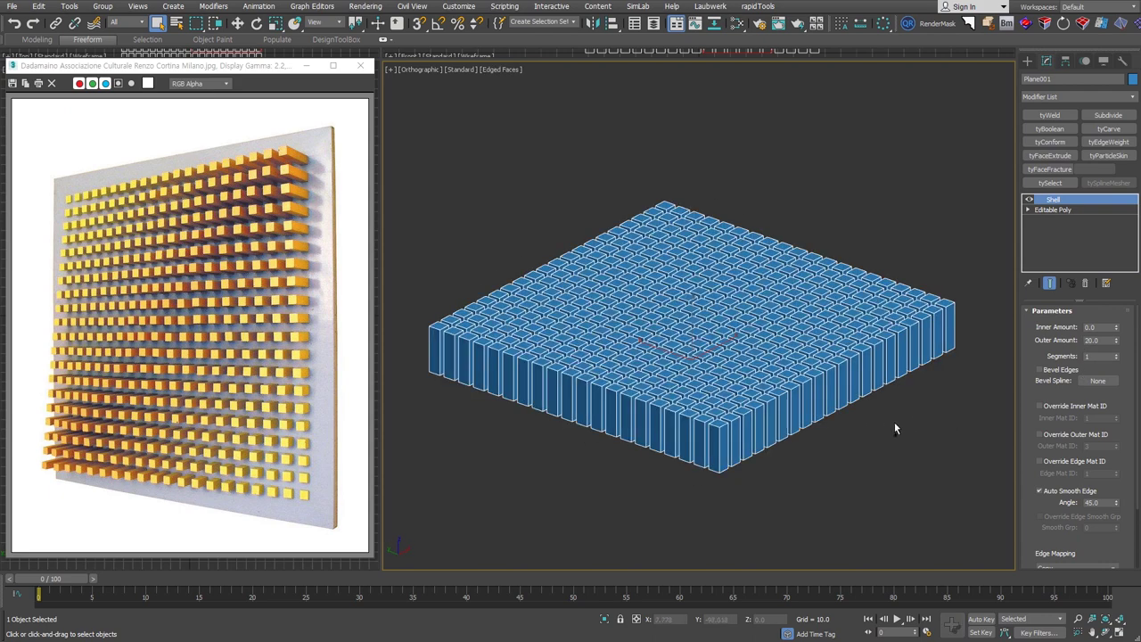
key("alt+f")
key("1")
left_click_drag(620, 166, 695, 213)
mouse_move(731, 410)
middle_mouse_down("alt")
mouse_move(883, 377)
mouse_move(883, 349)
middle_mouse_up("alt")
mouse_move(785, 345)
middle_mouse_down("alt")
mouse_move(797, 349)
mouse_move(719, 243)
middle_mouse_up("alt")
Lower the lattice's back control points to slope the blocks, then delete the FFD 2x2x2 modifier.
key("w")
left_click_drag(719, 242, 726, 293)
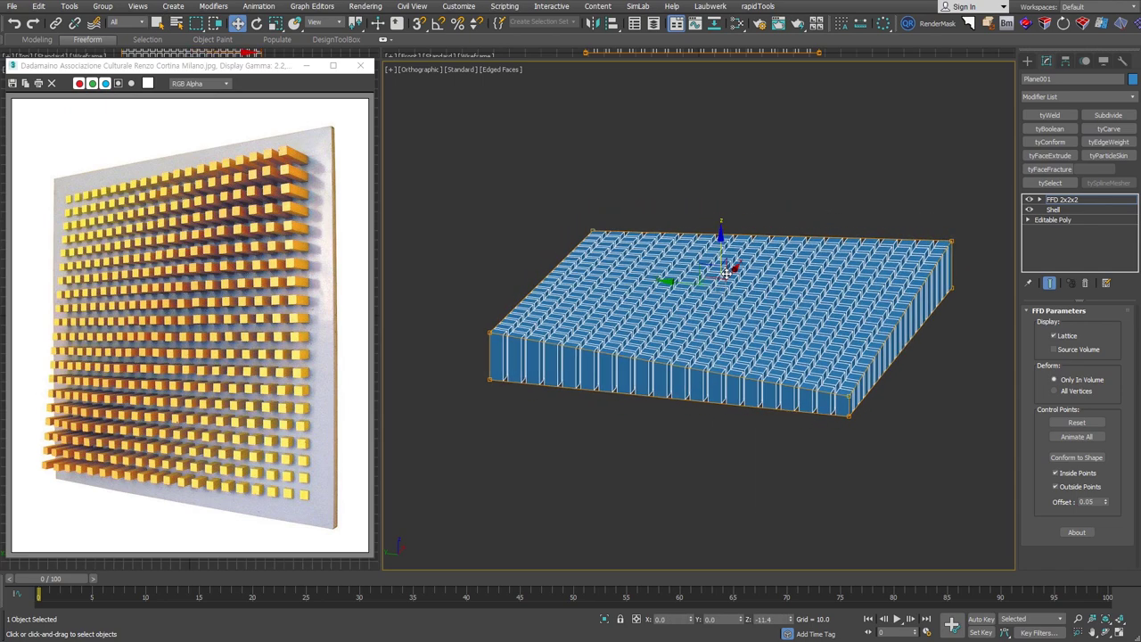
key("ctrl+a")
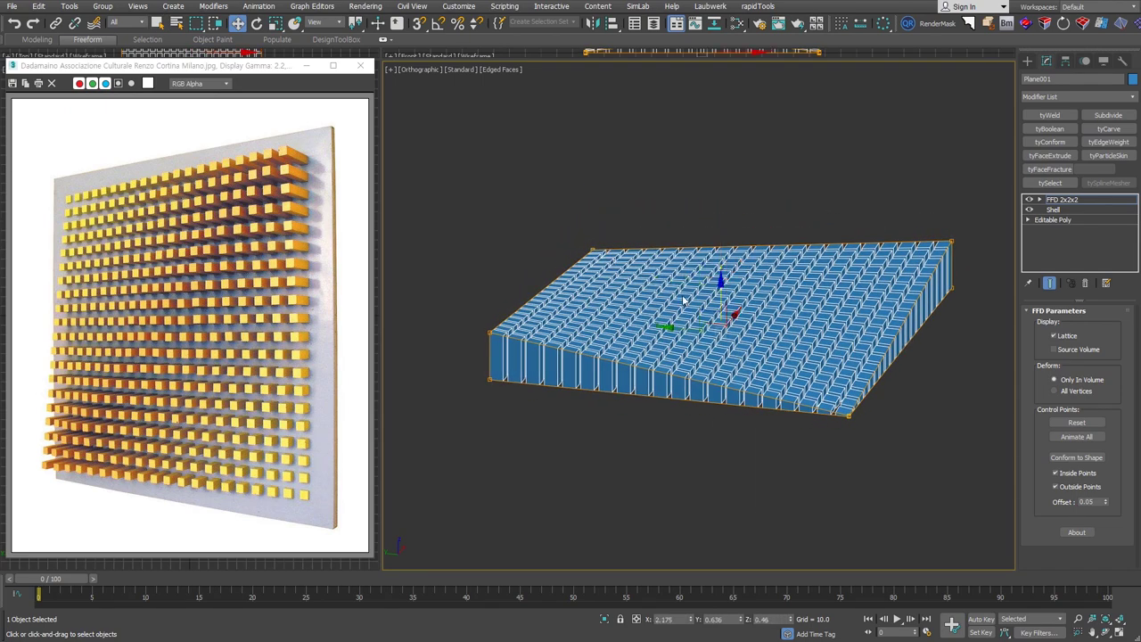
mouse_move(875, 422)
middle_mouse_down("alt")
mouse_move(854, 402)
mouse_move(917, 334)
middle_mouse_up("alt")
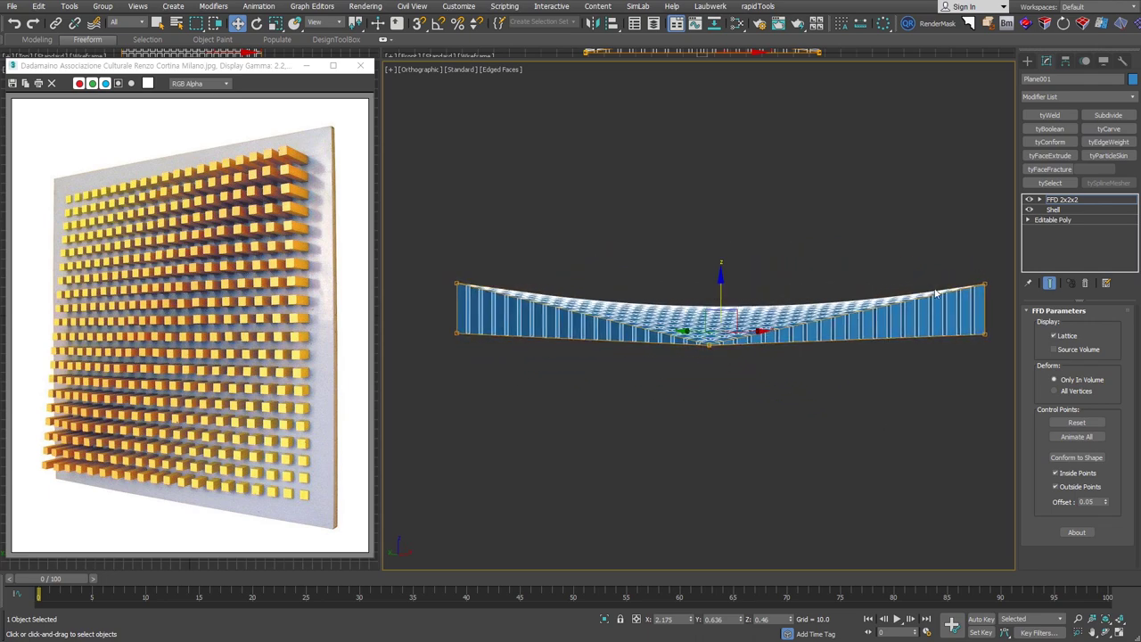
middle_click_drag(988, 281, 703, 379, "alt")
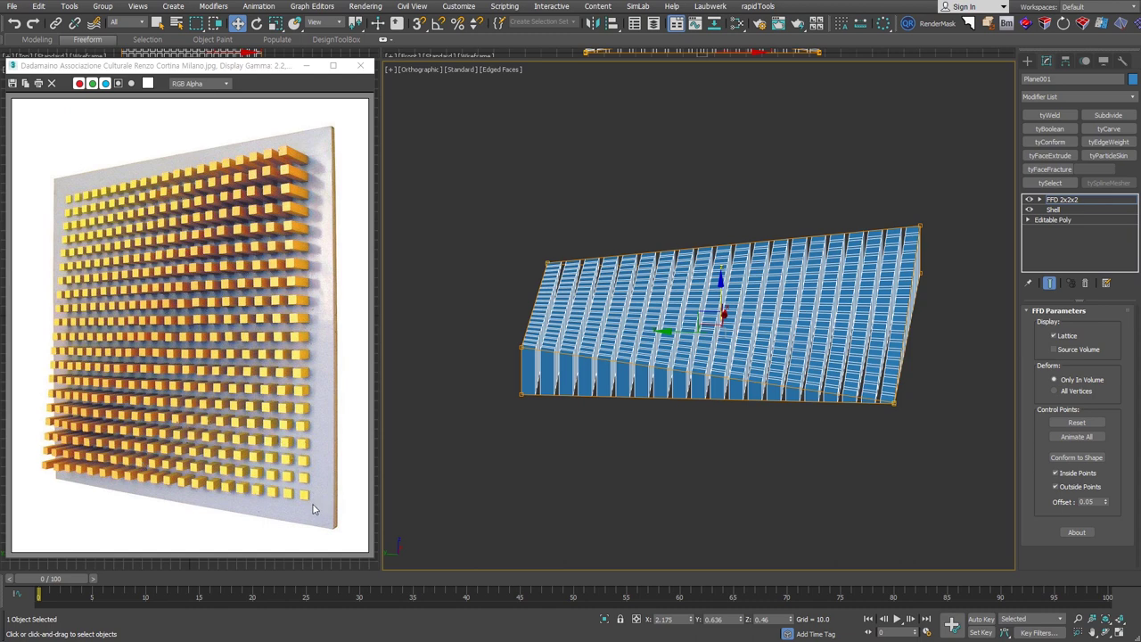
middle_click_drag(642, 445, 837, 389, "alt")
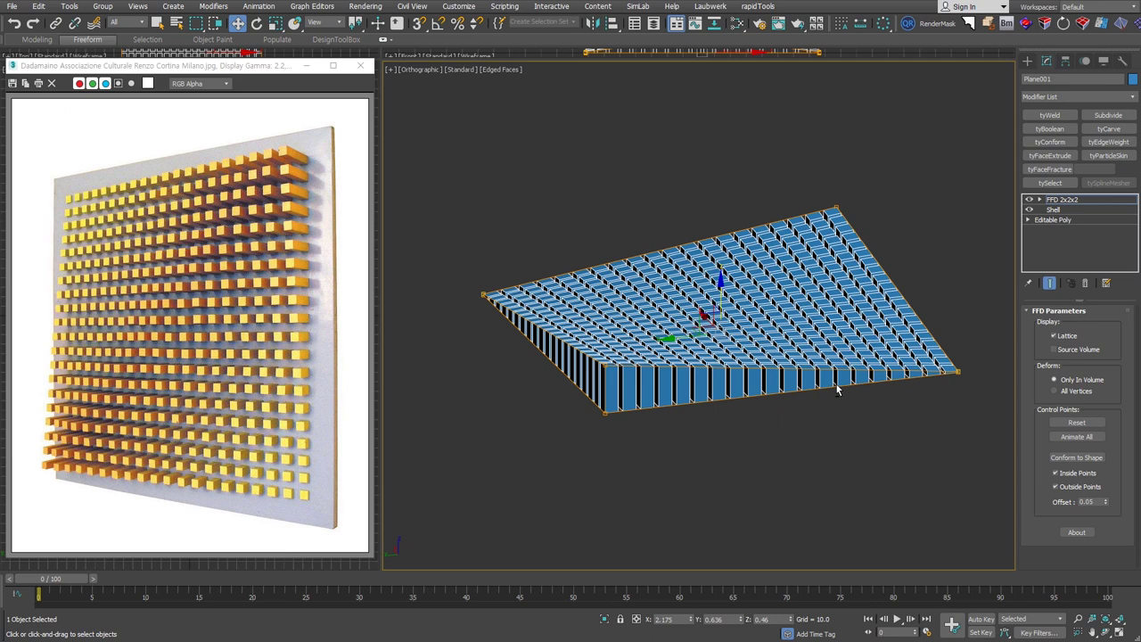
left_click(1085, 283)
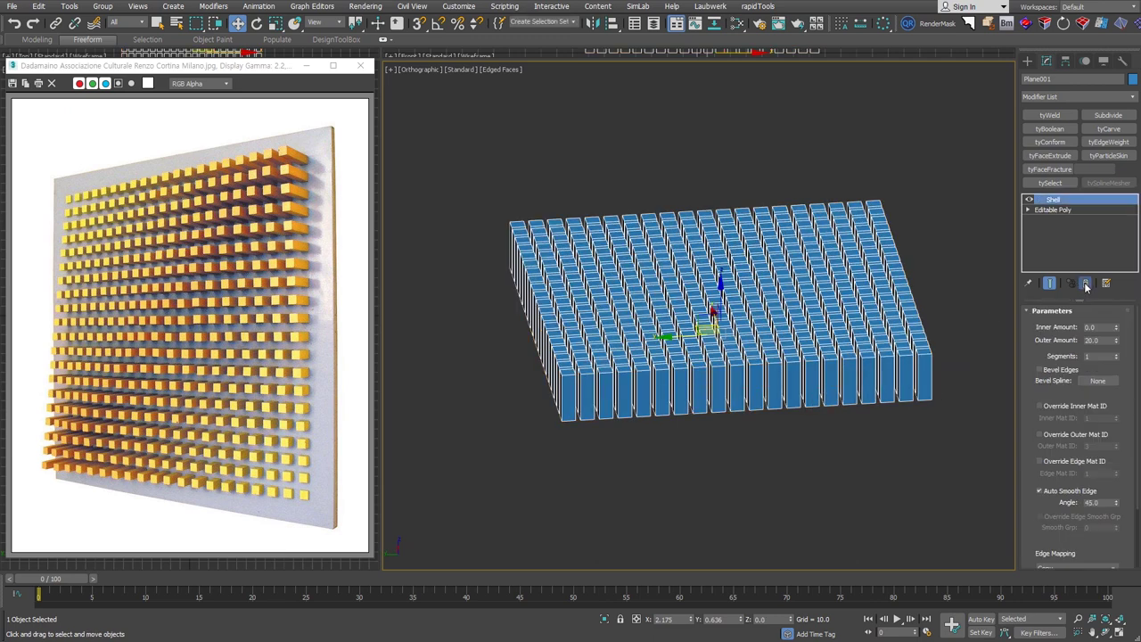
Delete the Shell modifier so Plane001 is only flat Editable Poly tiles.
left_click(1084, 283)
mouse_move(828, 418)
middle_mouse_down("alt")
mouse_move(835, 438)
mouse_move(841, 419)
middle_mouse_up("alt")
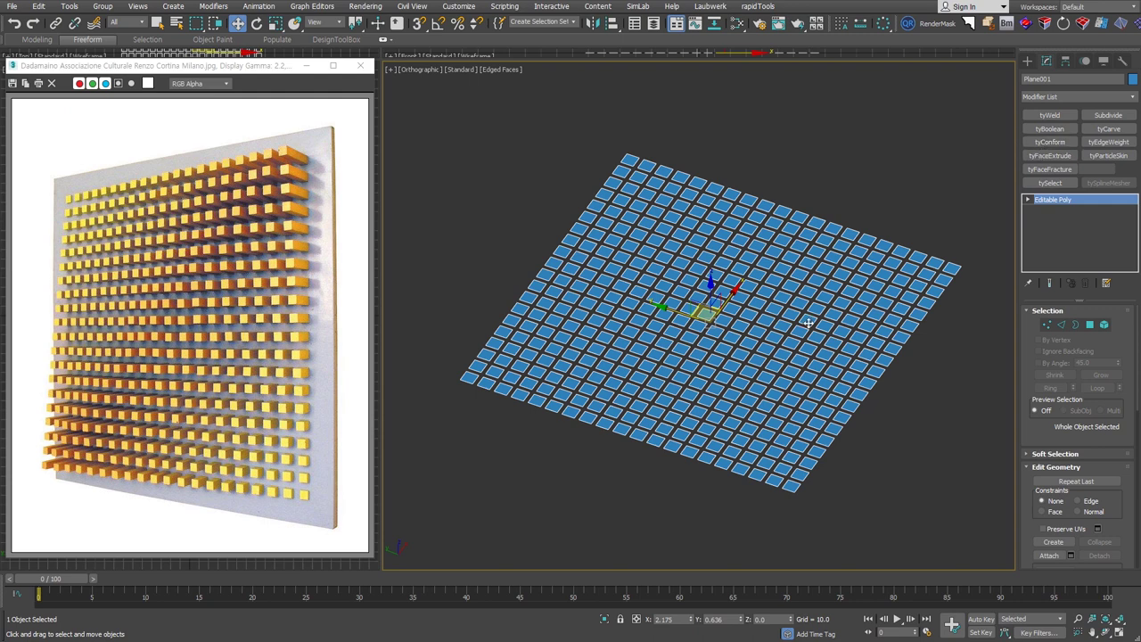
Add a tySelect box-gizmo selection of the central tiles, viewed from Top.
left_click(1050, 182)
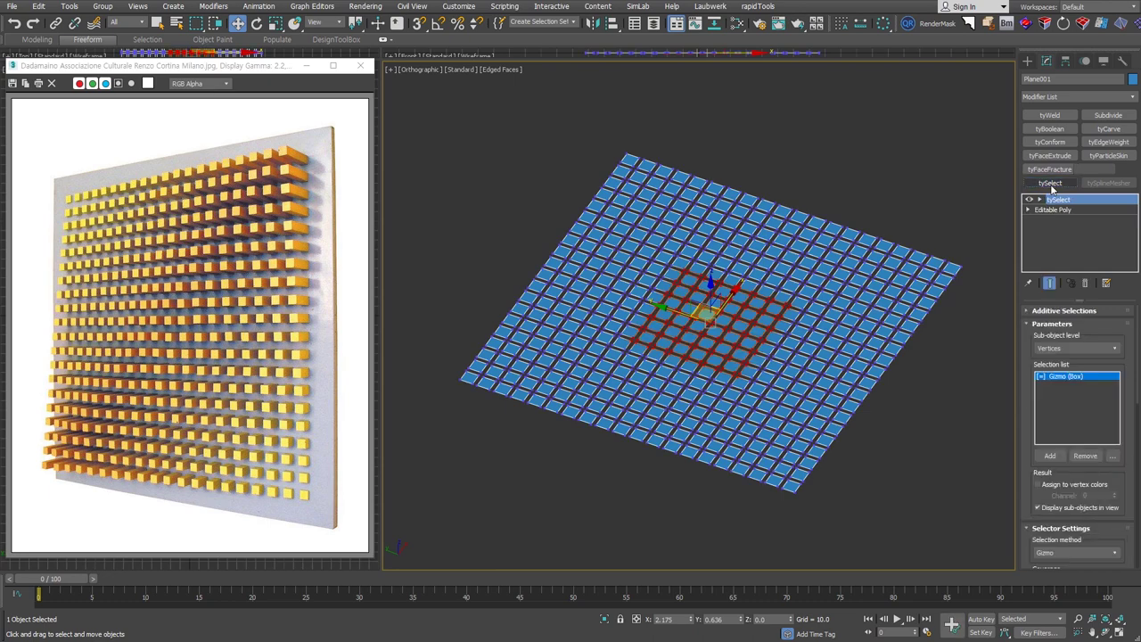
mouse_move(930, 361)
middle_mouse_down("alt")
mouse_move(871, 450)
mouse_move(923, 456)
middle_mouse_up("alt")
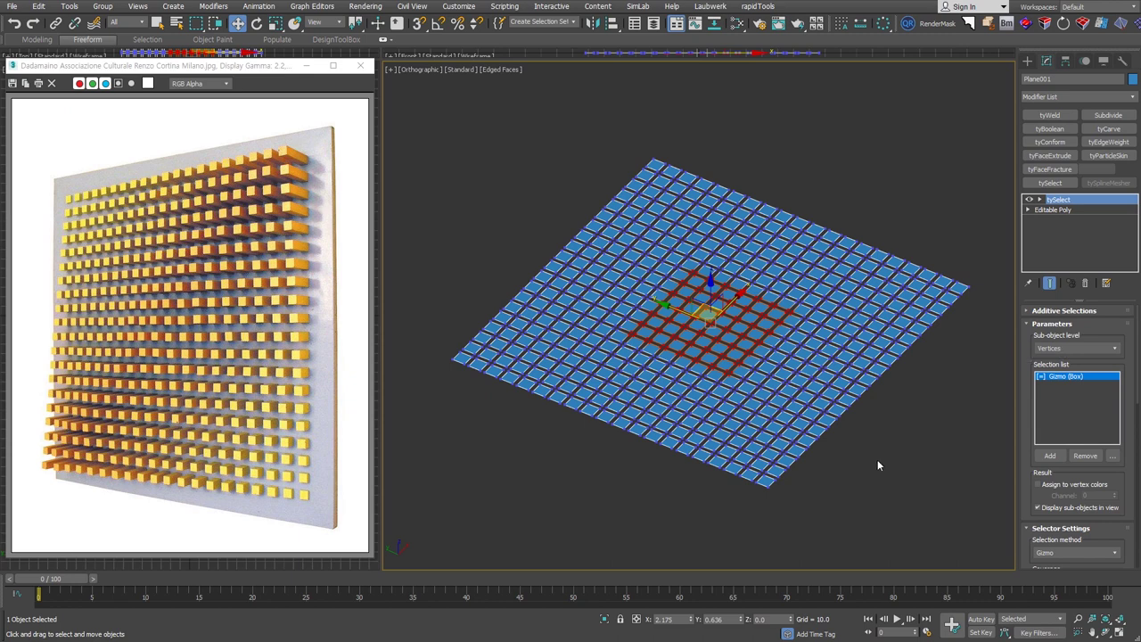
key("t")
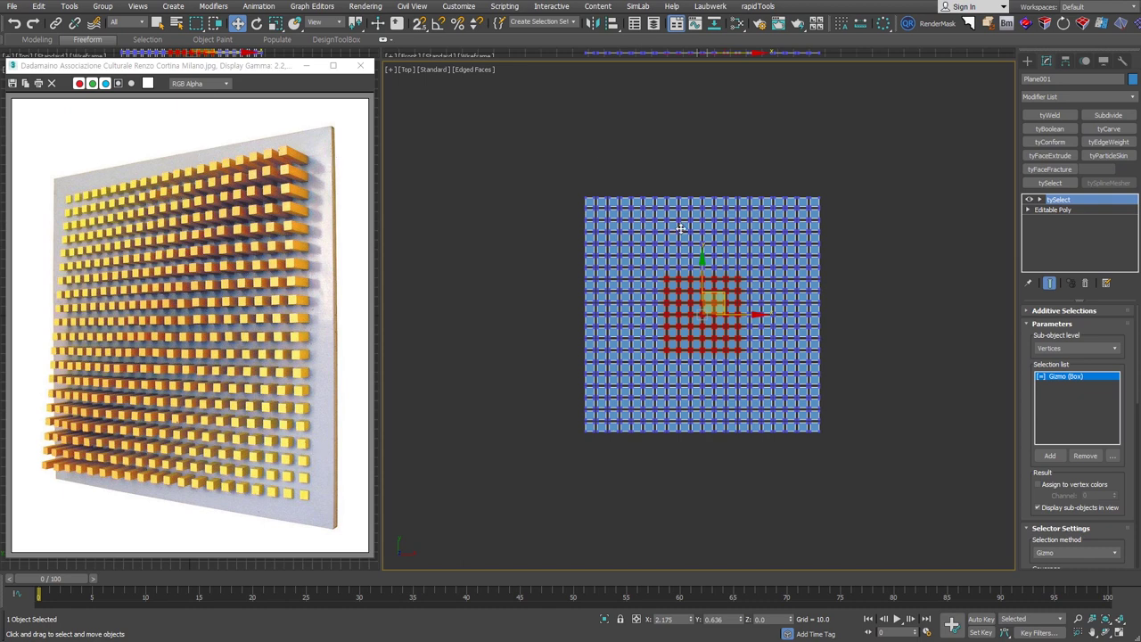
Draw a tall box, Box001, left of the tile grid and nudge it upward.
left_click(1027, 61)
left_click(1053, 132)
mouse_move(493, 201)
left_mouse_down()
mouse_move(560, 434)
mouse_move(555, 502)
left_mouse_up()
left_click(537, 319)
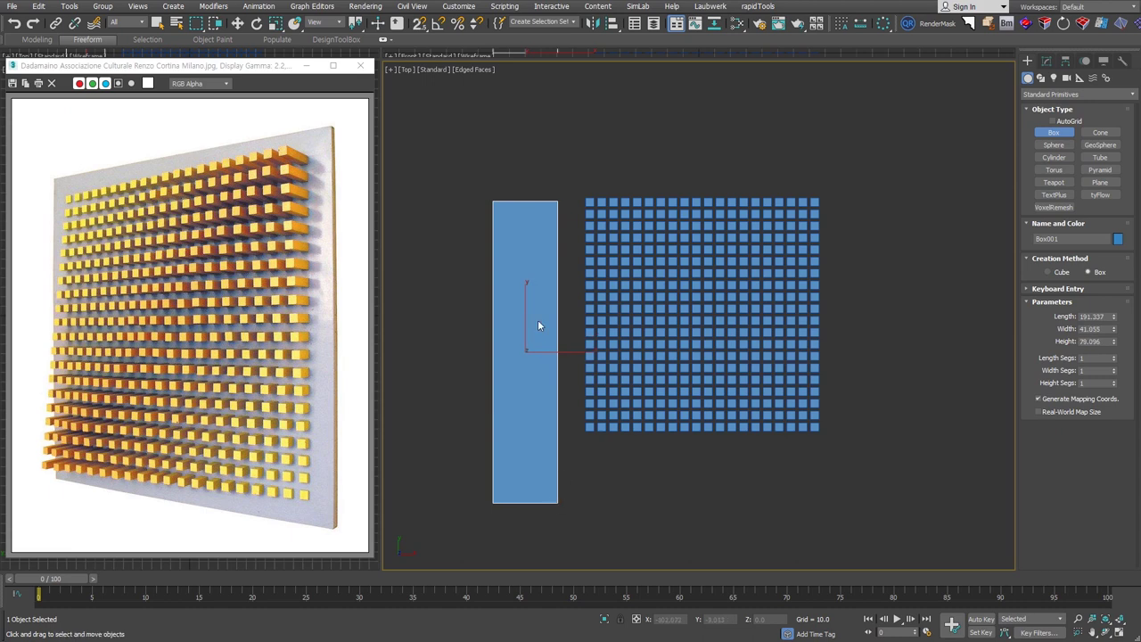
key("w")
left_click_drag(531, 282, 532, 279)
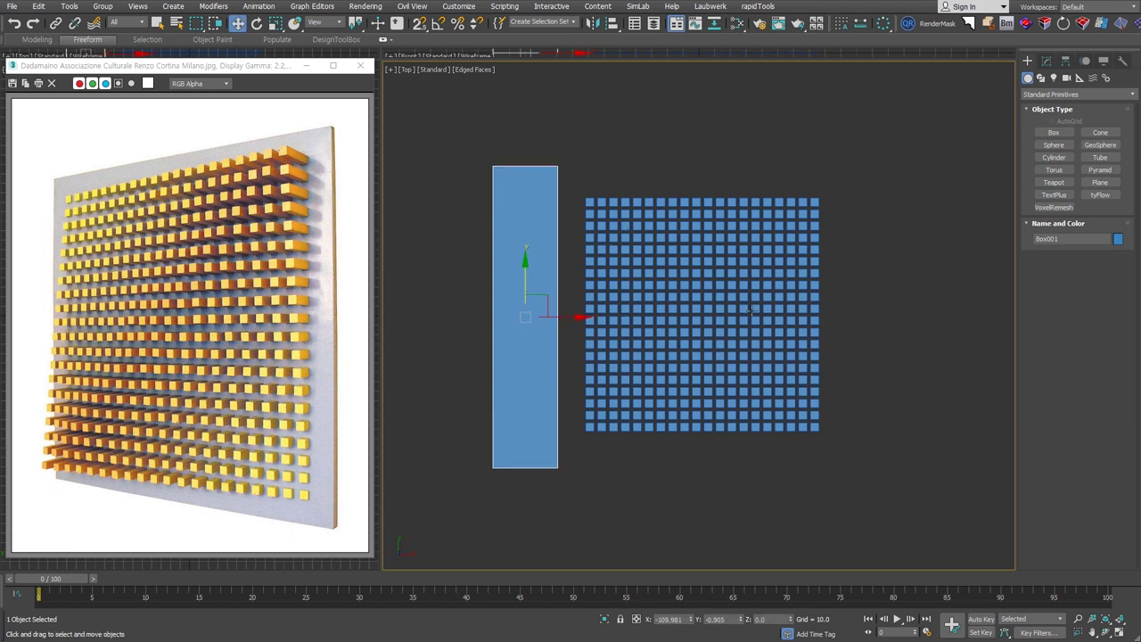
Add a tySelect modifier to the tile grid and scroll to Selector Settings.
left_click(762, 230)
left_click(1046, 61)
left_click(1050, 183)
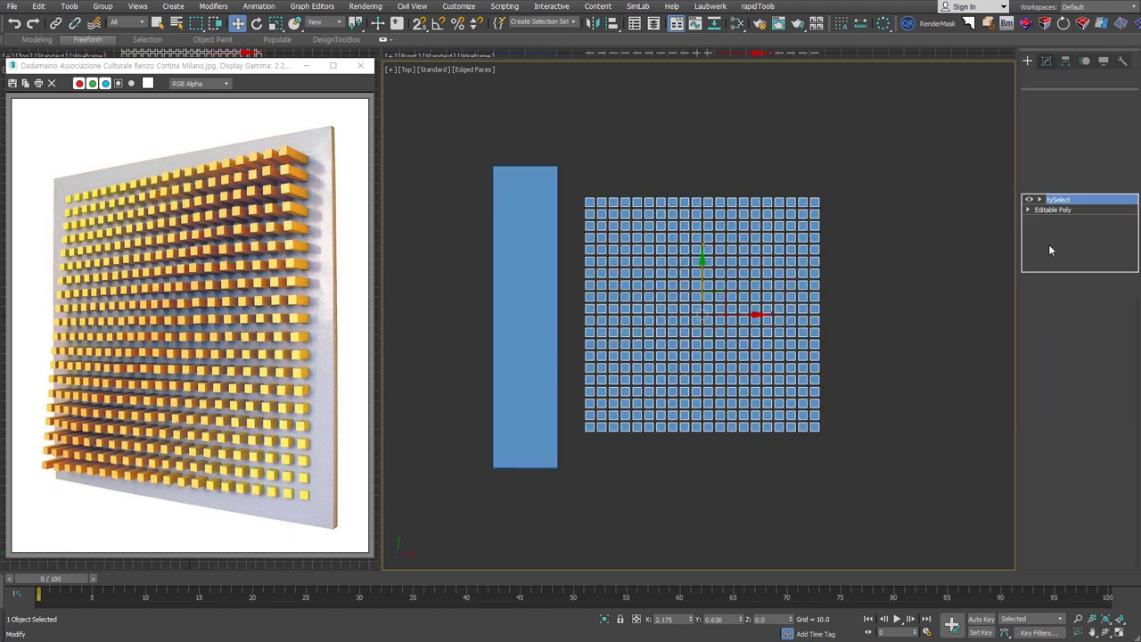
left_click_drag(1127, 448, 1130, 295)
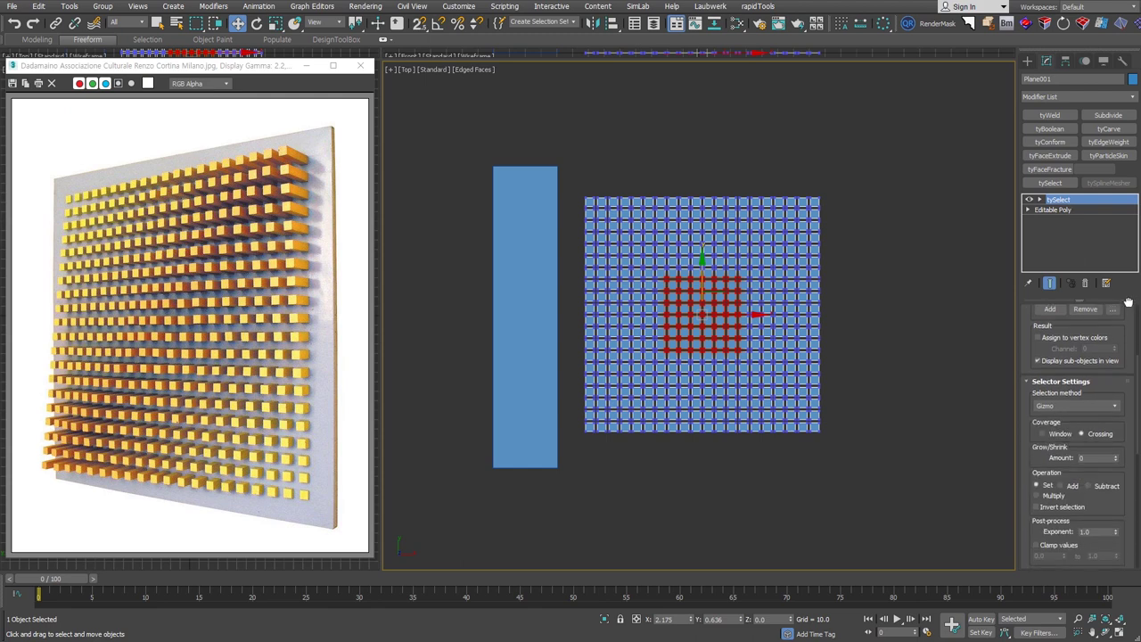
Set tySelect's selection method to Mesh, pick Box001 as the volume, and enable soft selection.
left_click(1113, 403)
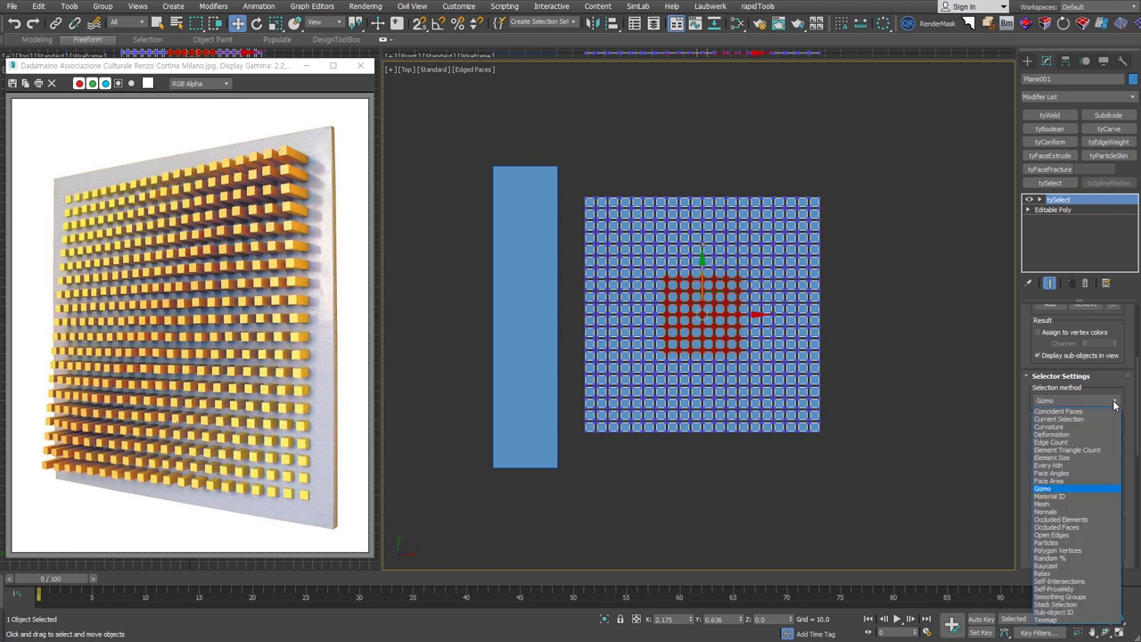
left_click(1085, 510)
scroll(1061, 357, "down", 3)
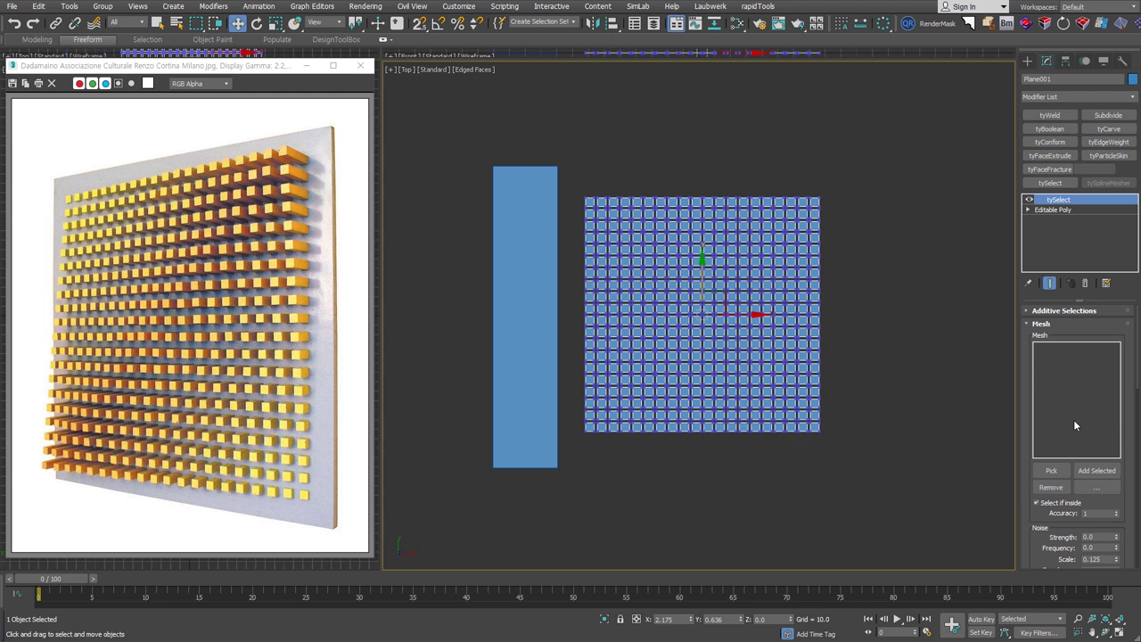
left_click(1050, 469)
left_click(526, 414)
left_click(1043, 324)
scroll(1029, 481, "down", 3)
scroll(1027, 462, "down", 2)
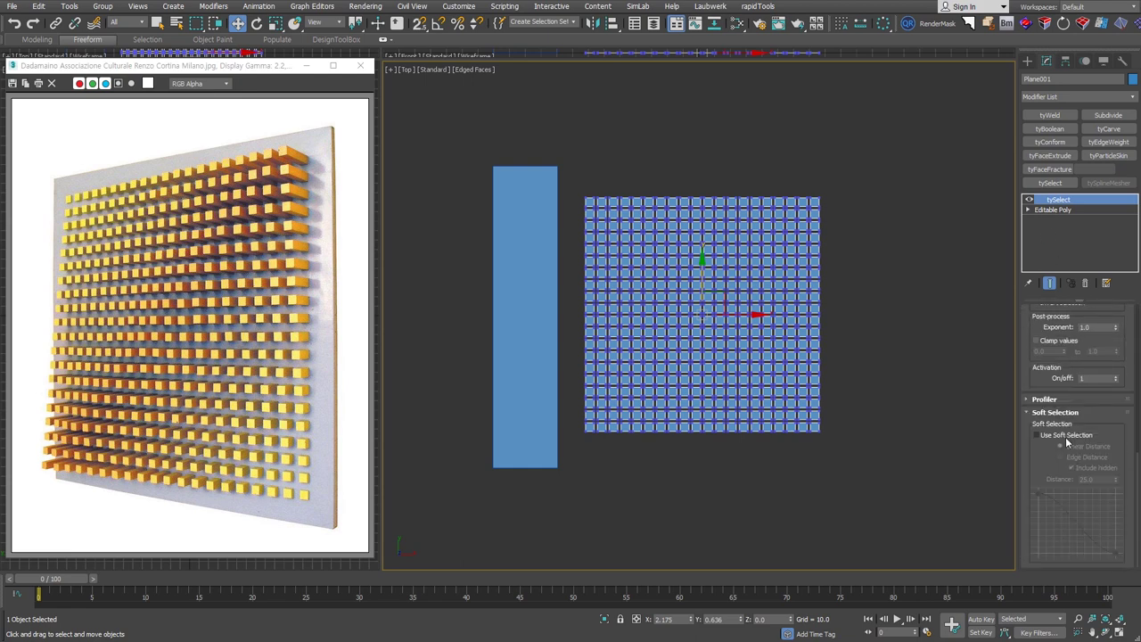
left_click(1066, 437)
Set the soft selection distance to 117.1 with both falloff curve points as Corner.
mouse_move(1115, 480)
left_mouse_down()
mouse_move(1124, 455)
mouse_move(1129, 490)
mouse_move(1134, 471)
left_mouse_up()
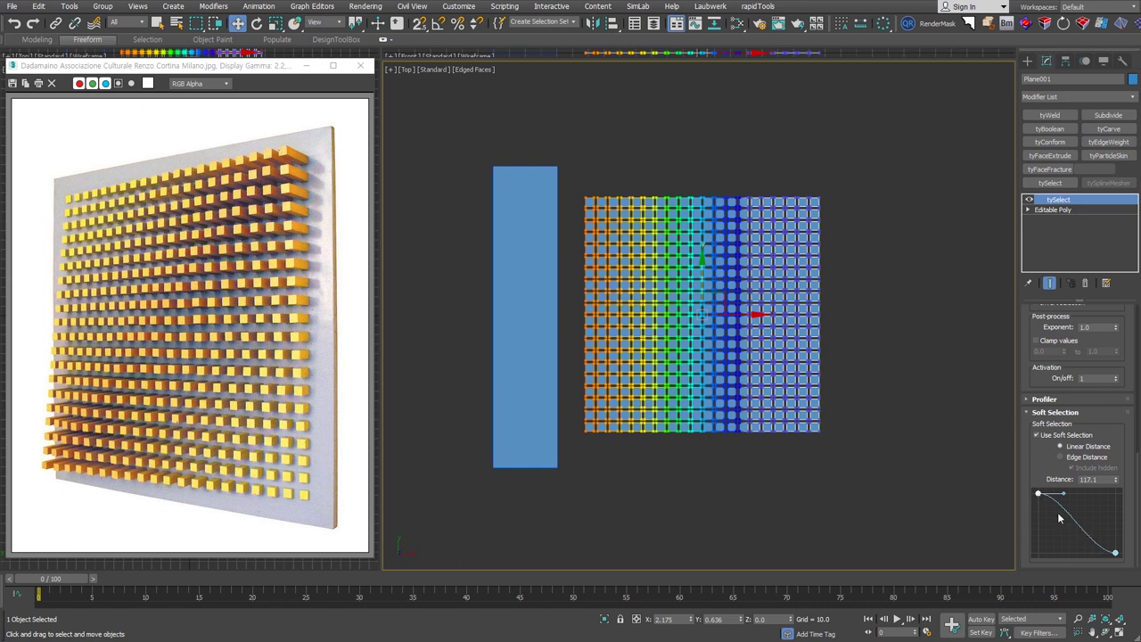
right_click(1039, 494)
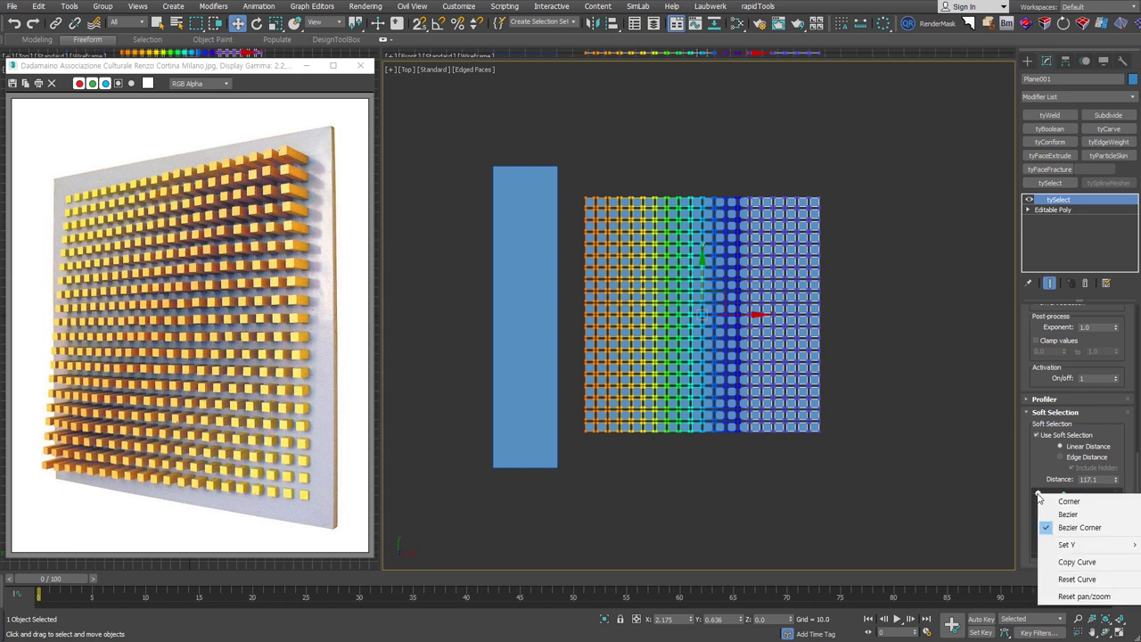
left_click(1066, 504)
right_click(1115, 553)
left_click(1089, 534)
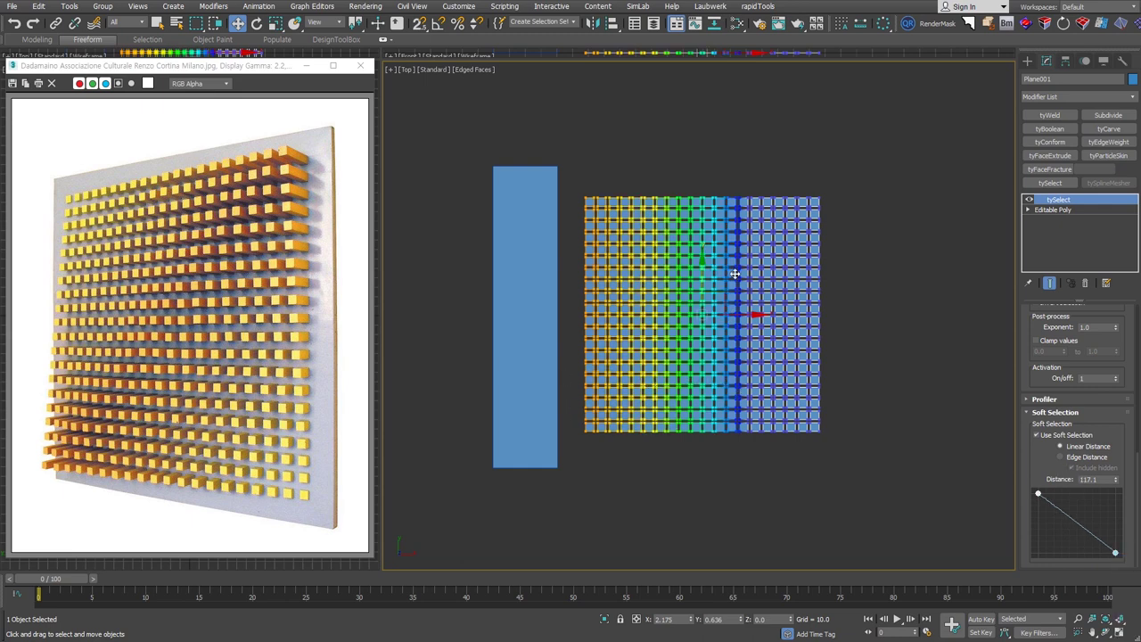
Test-move Box001, then add a tyFaceExtrude modifier to the grid.
left_click(534, 316)
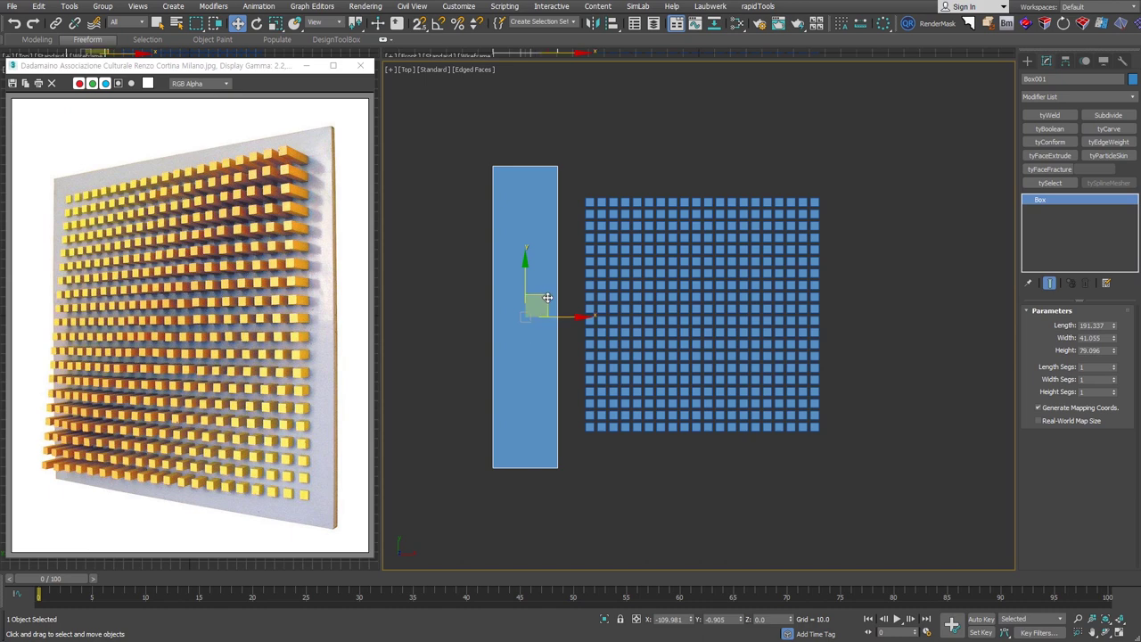
left_click_drag(547, 296, 548, 297)
left_click(694, 286)
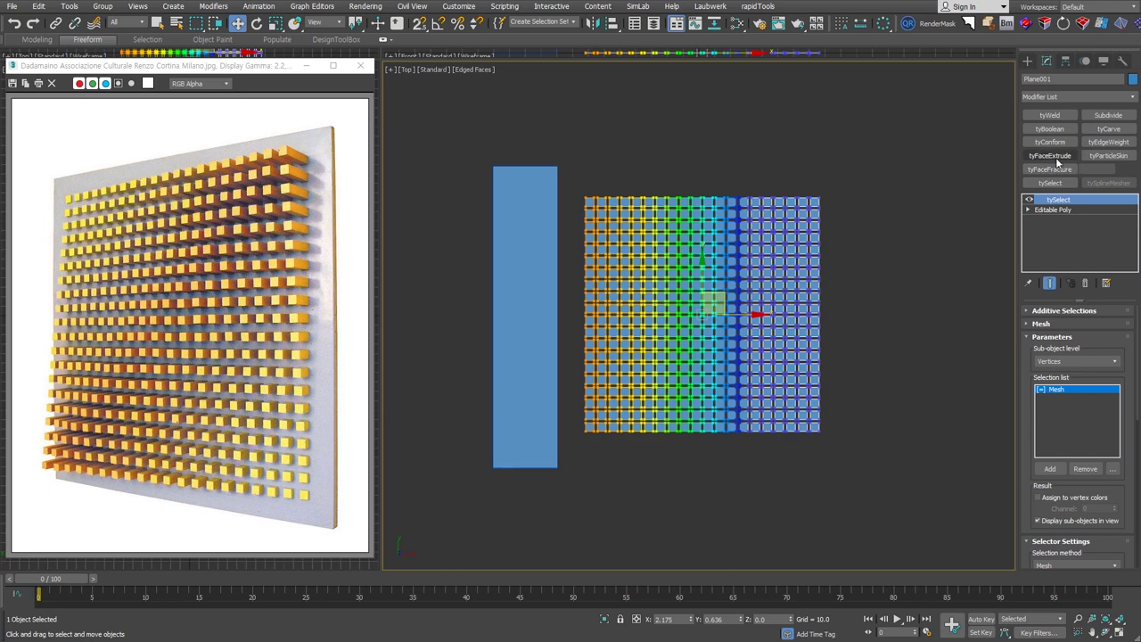
left_click(1050, 155)
middle_click_drag(910, 413, 803, 380, "alt")
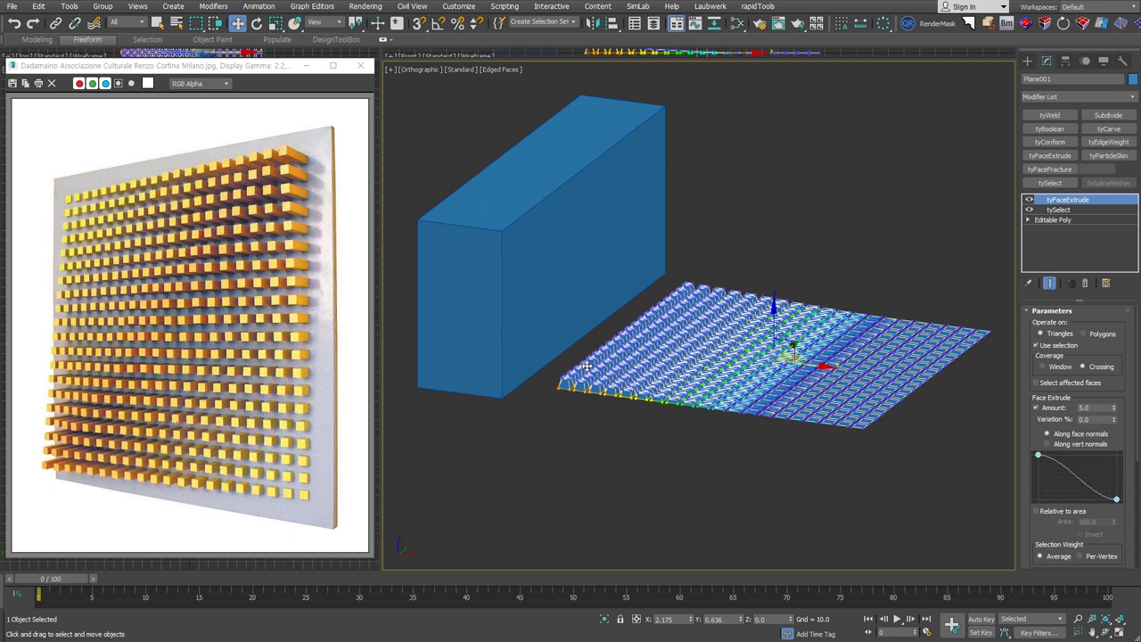
Set tyFaceExtrude to Polygons, Face Scale off, Corner curve points, and Amount 12.
left_click(1101, 334)
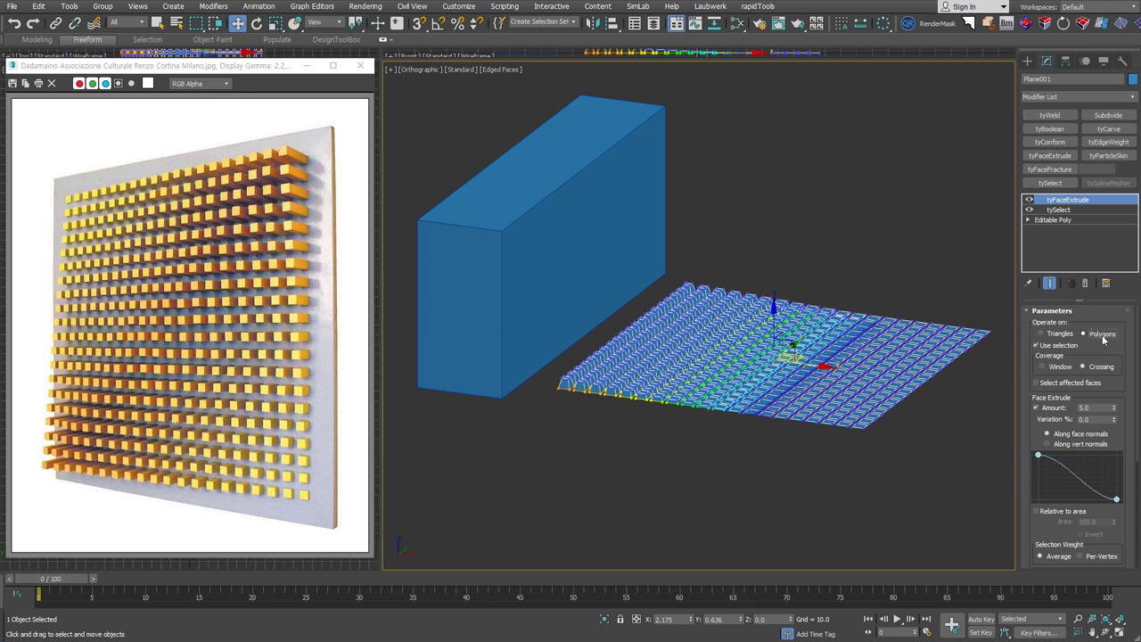
left_click_drag(1029, 439, 1025, 384)
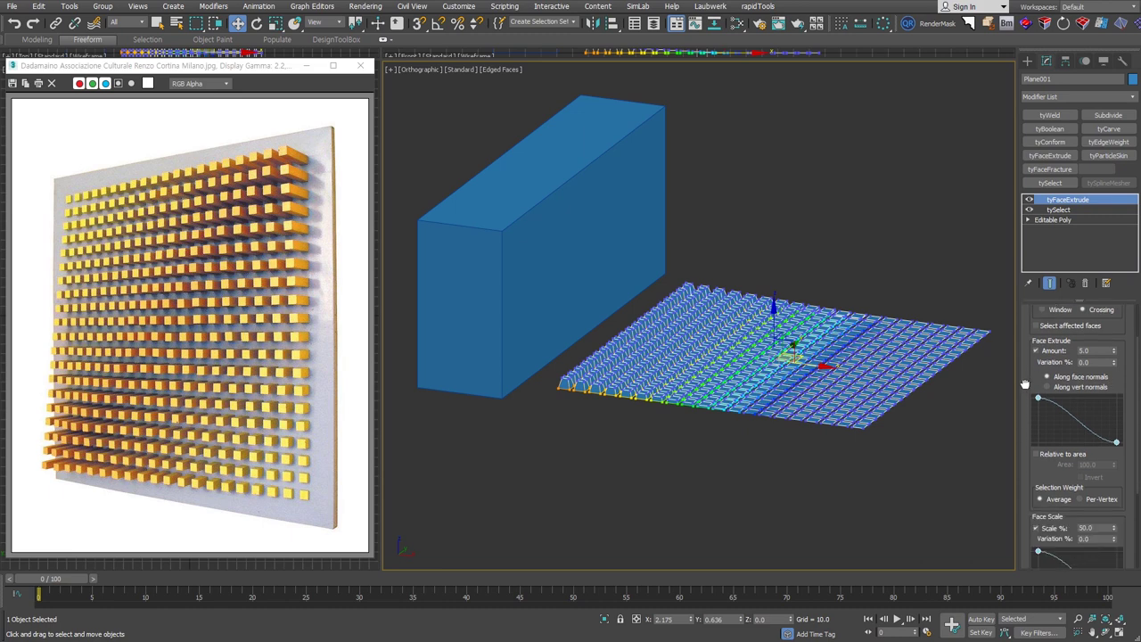
left_click(1056, 530)
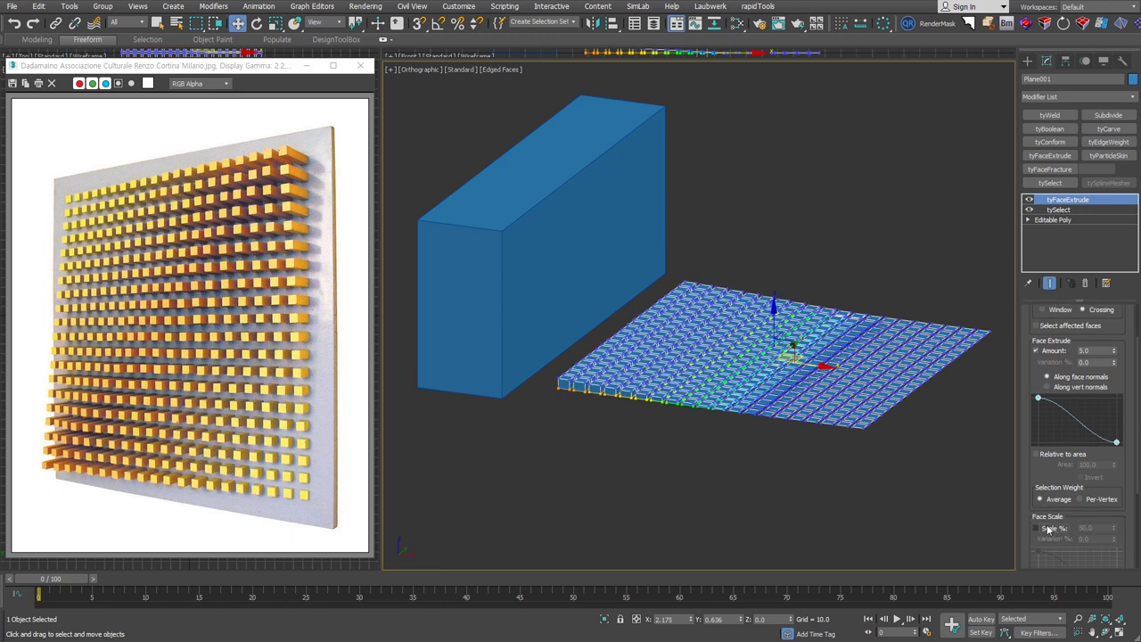
scroll(1026, 456, "up", 2)
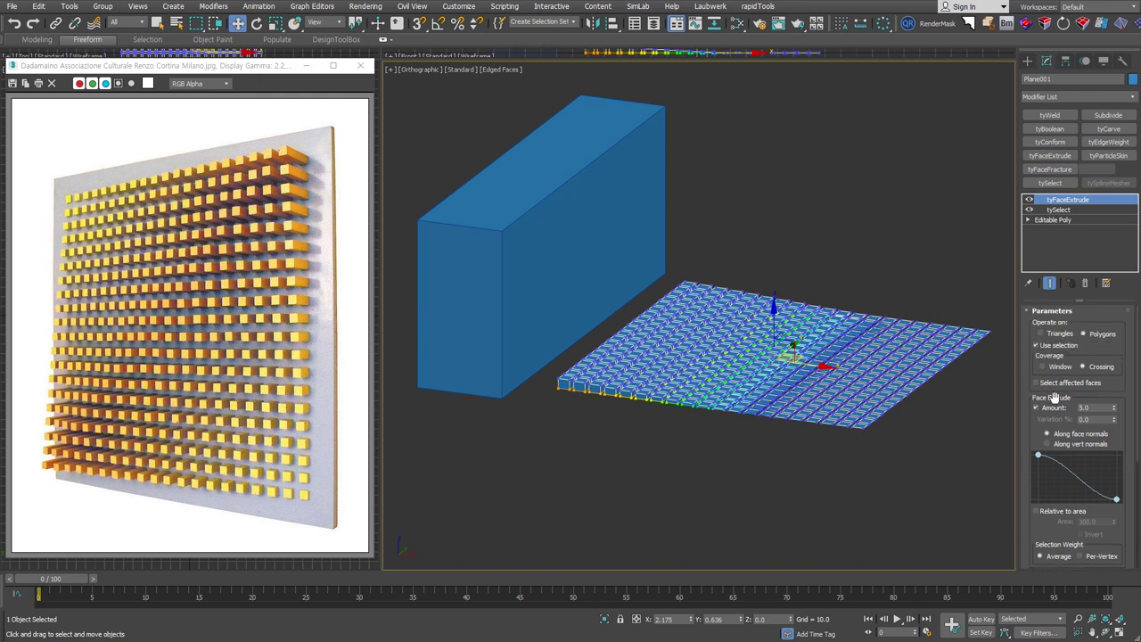
right_click(1037, 459)
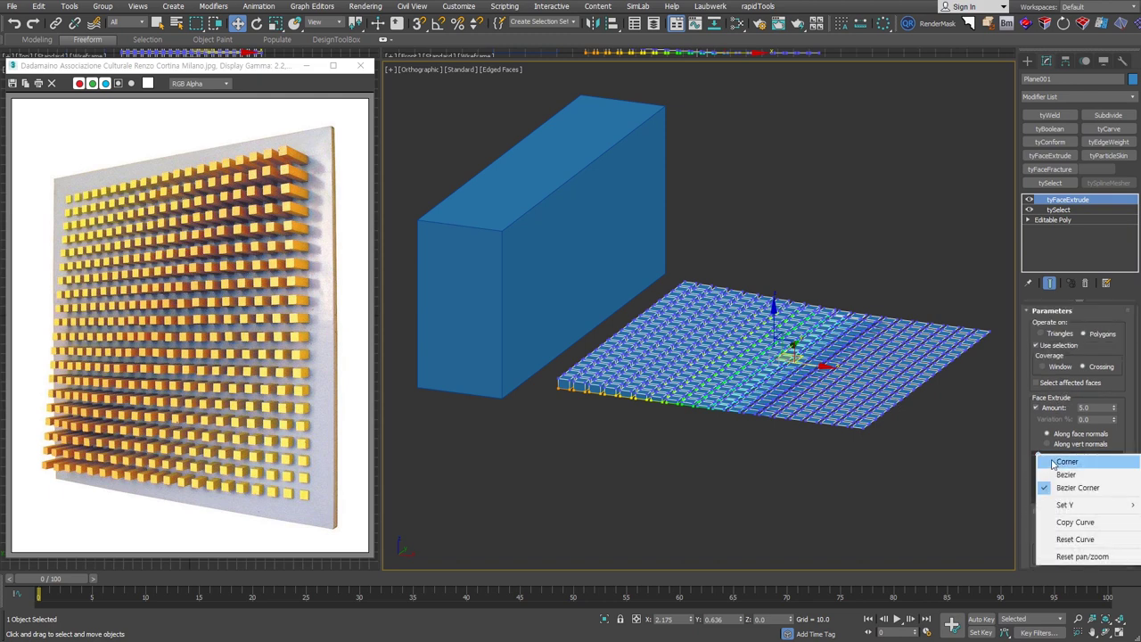
left_click(1056, 465)
right_click(1116, 501)
left_click(1134, 506)
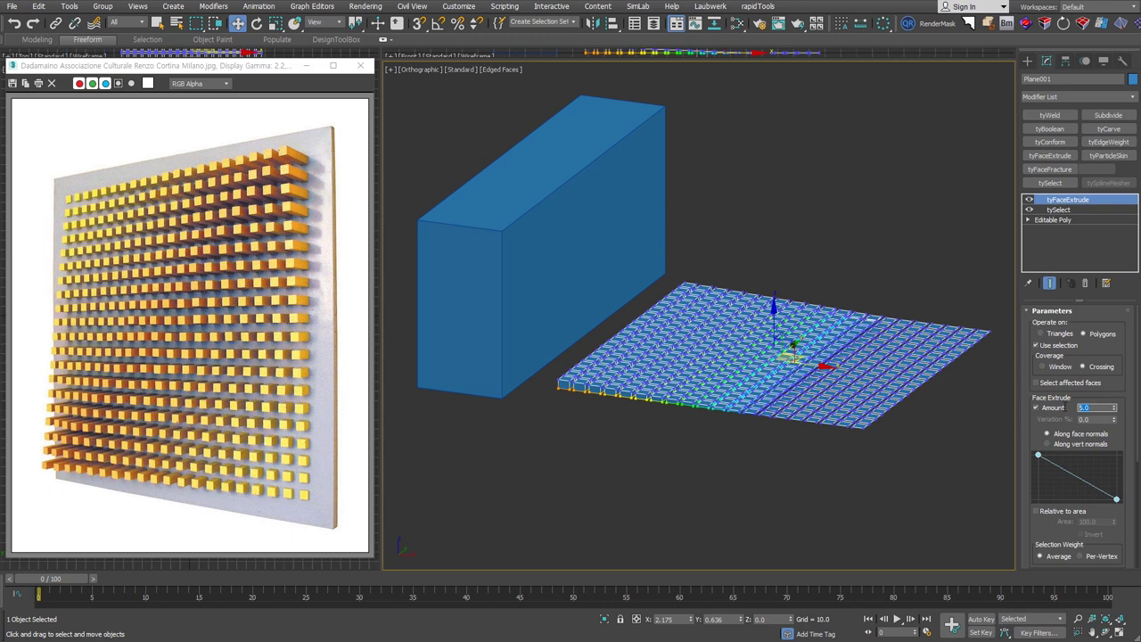
left_click(1097, 407)
type("12")
key("Return")
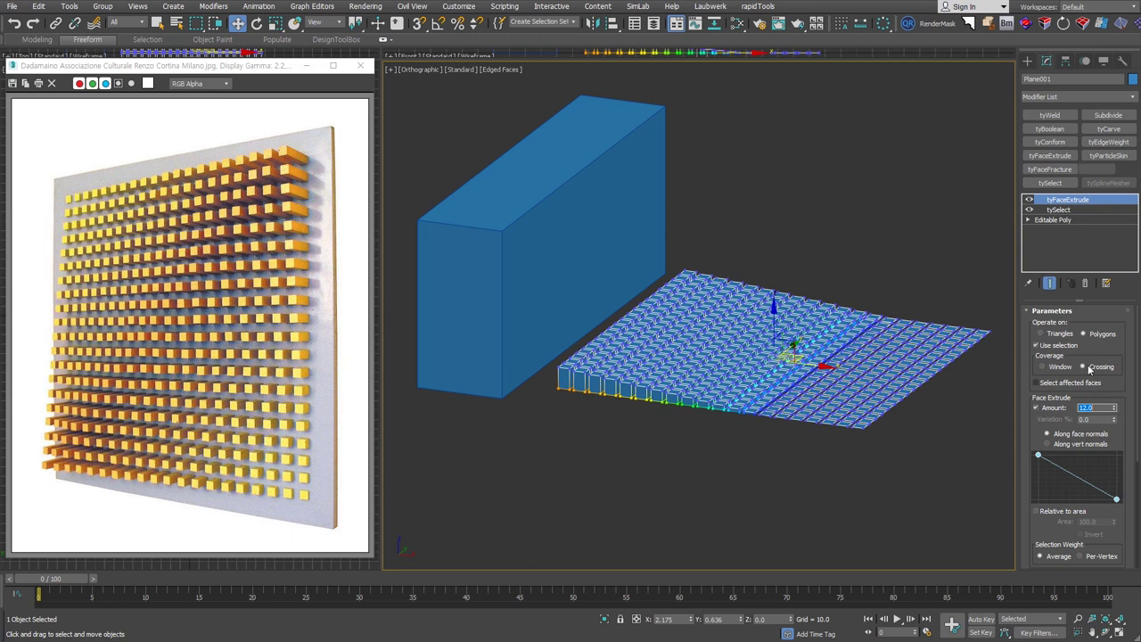
Invert which side tySelect extrudes and adjust its soft selection settings.
left_click(1069, 209)
scroll(1033, 481, "down", 5)
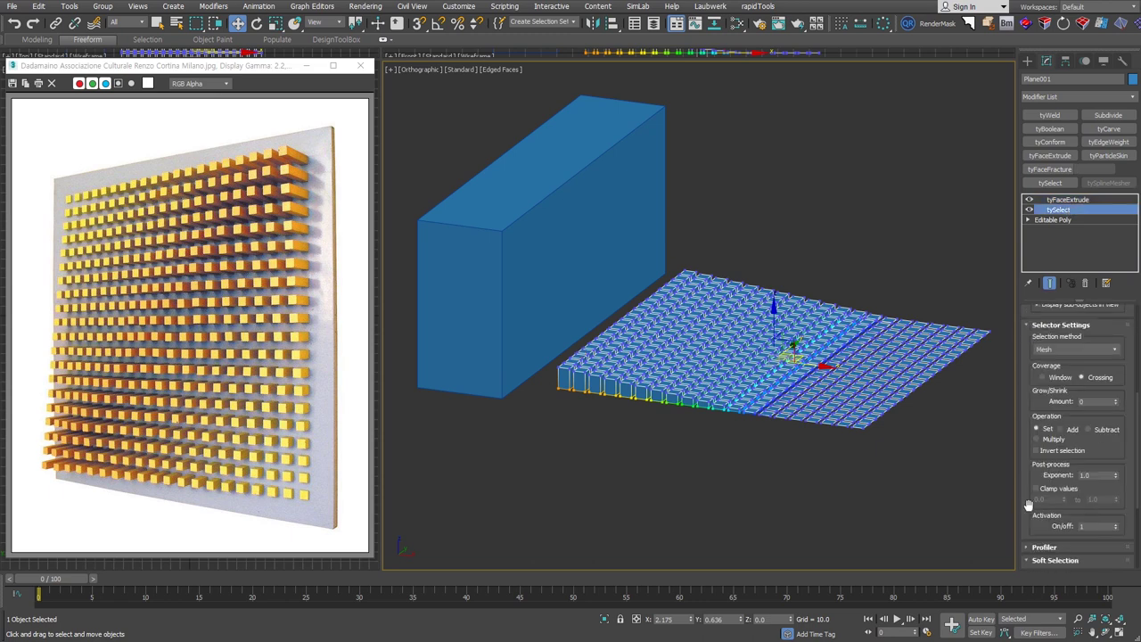
left_click(1059, 453)
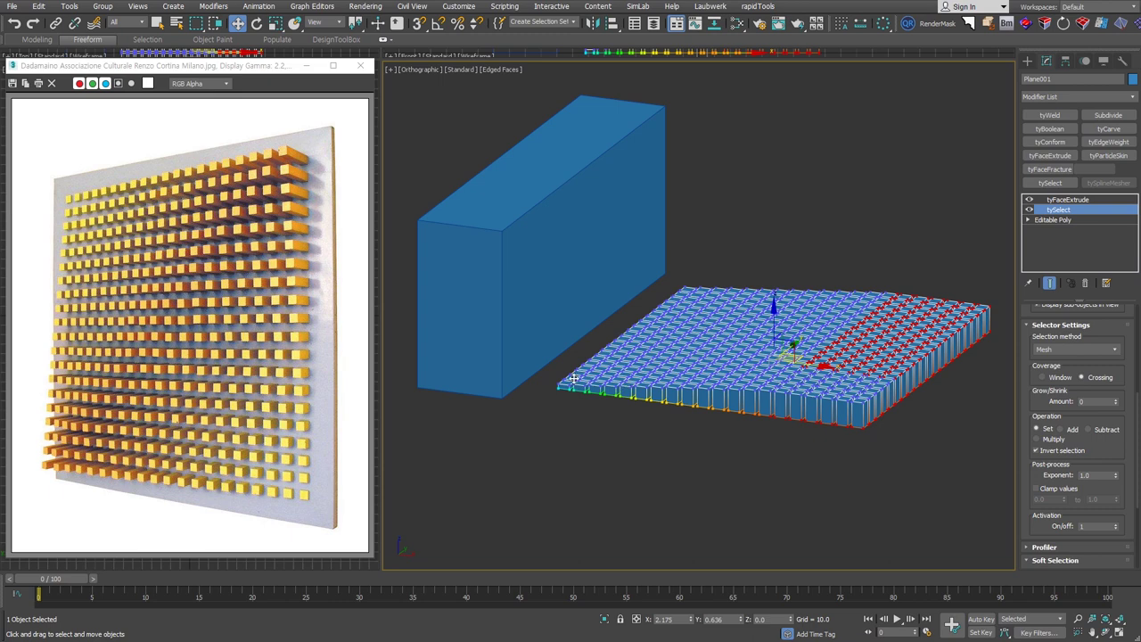
middle_click_drag(773, 440, 784, 442)
left_click(1055, 559)
mouse_move(1114, 479)
left_mouse_down()
mouse_move(1107, 419)
mouse_move(1104, 508)
mouse_move(1098, 458)
left_mouse_up()
Slide Box001 along X against the grid to test extrusion, then add Edit Poly.
left_click(1067, 198)
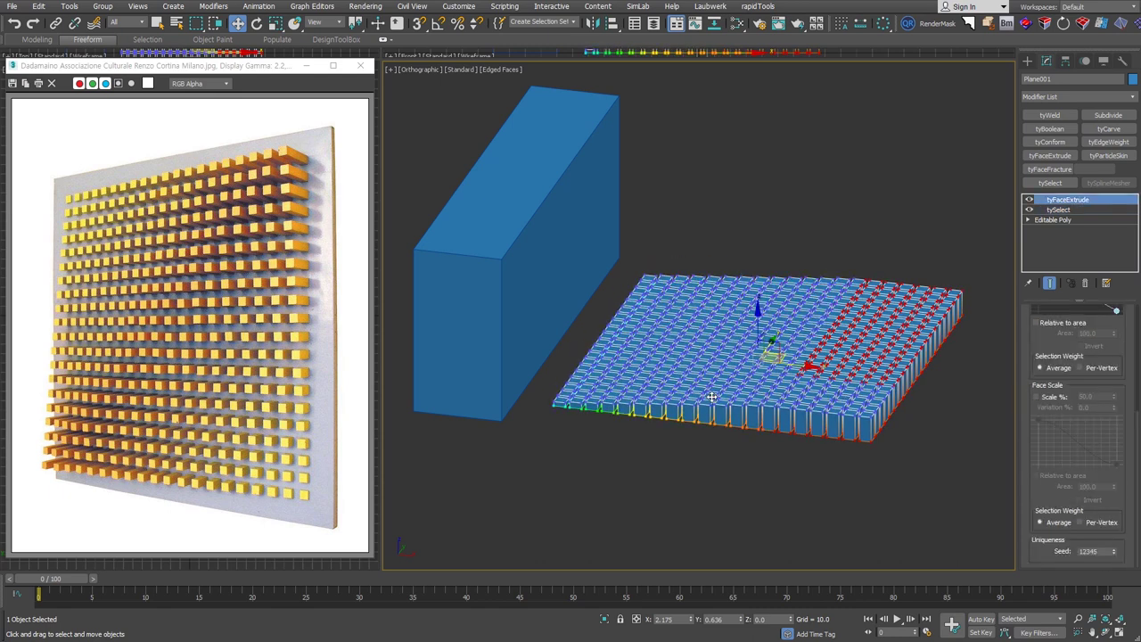
middle_click_drag(713, 397, 624, 375, "alt")
left_click(546, 339)
left_click_drag(552, 352, 585, 345)
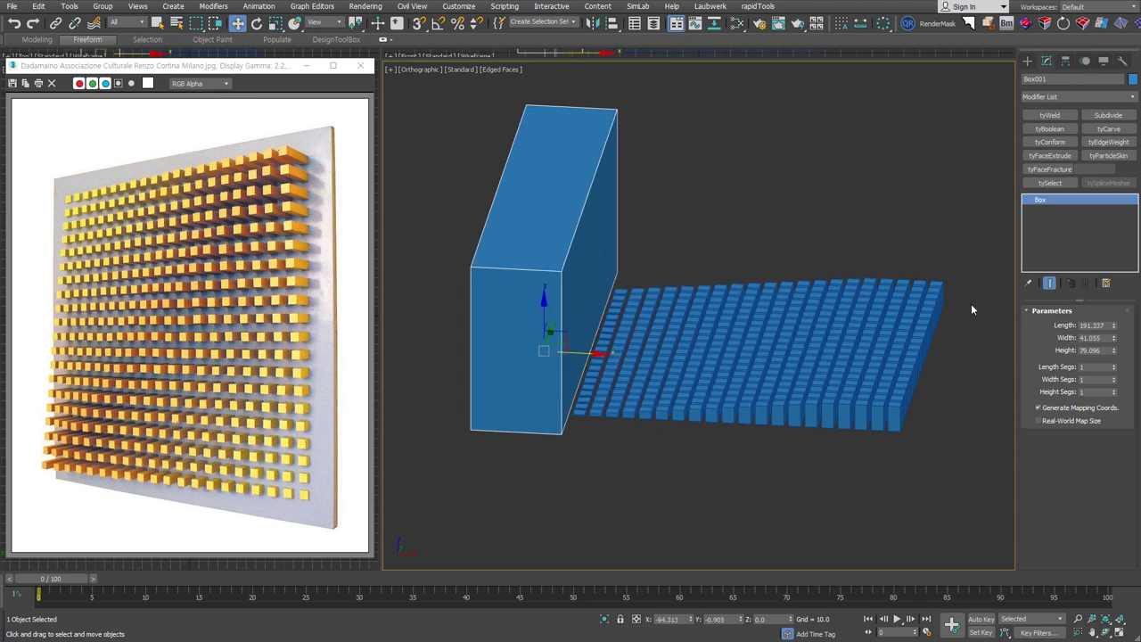
key("ctrl+e")
Shift-copy the box element within Edit Poly to the grid's right side.
left_click(1103, 404)
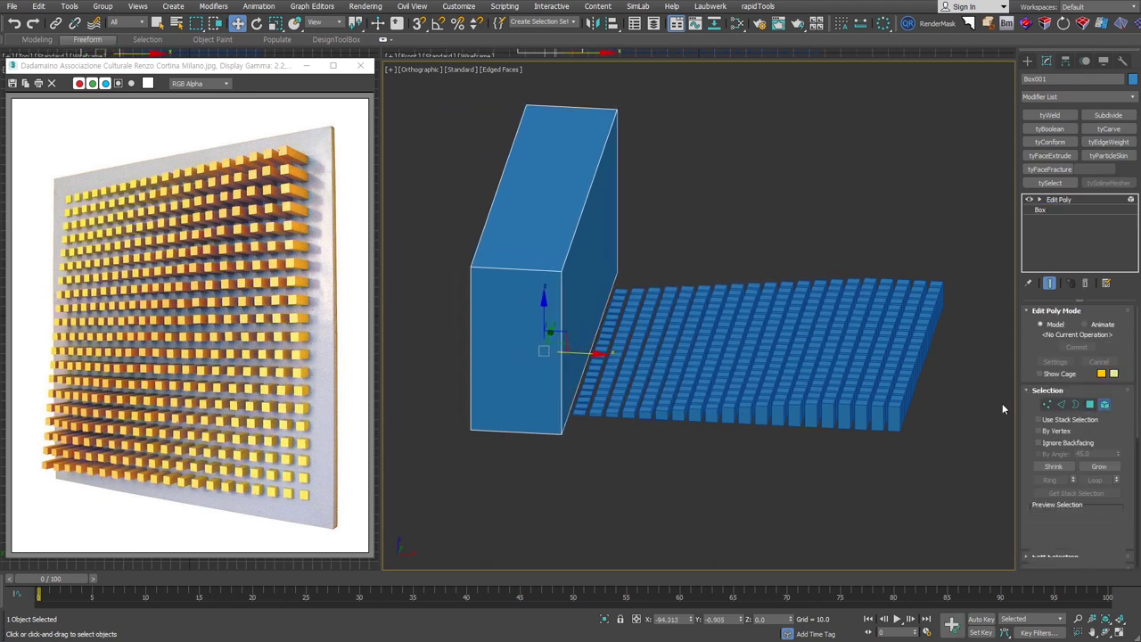
left_click(548, 294)
left_click_drag(621, 271, 1016, 335, "shift")
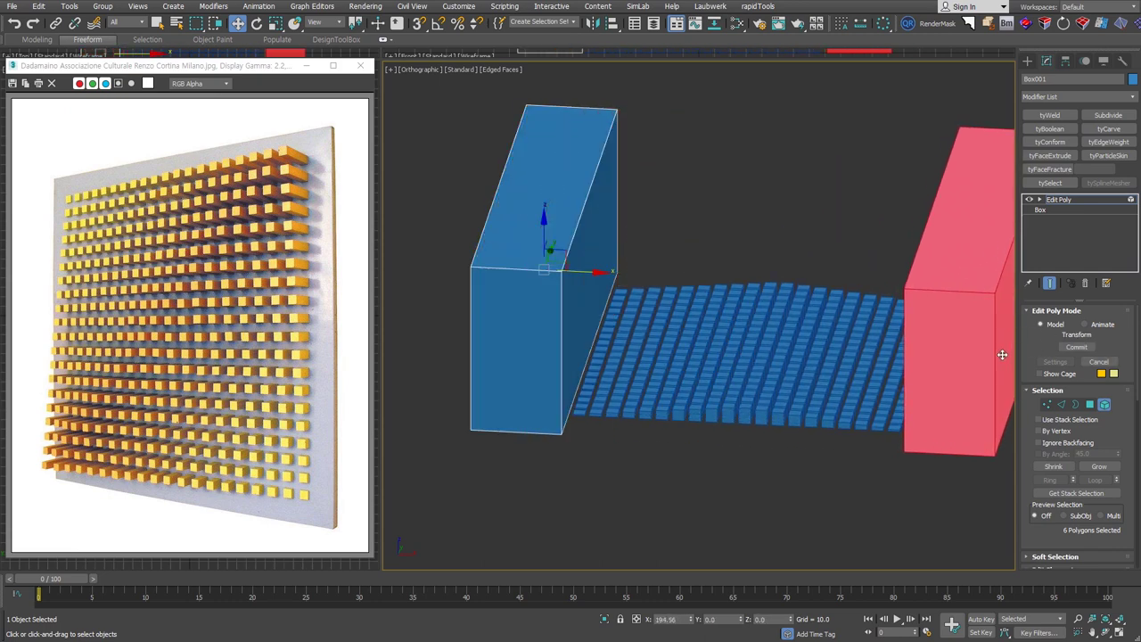
left_click_drag(1017, 335, 971, 412, "shift")
left_click(617, 330)
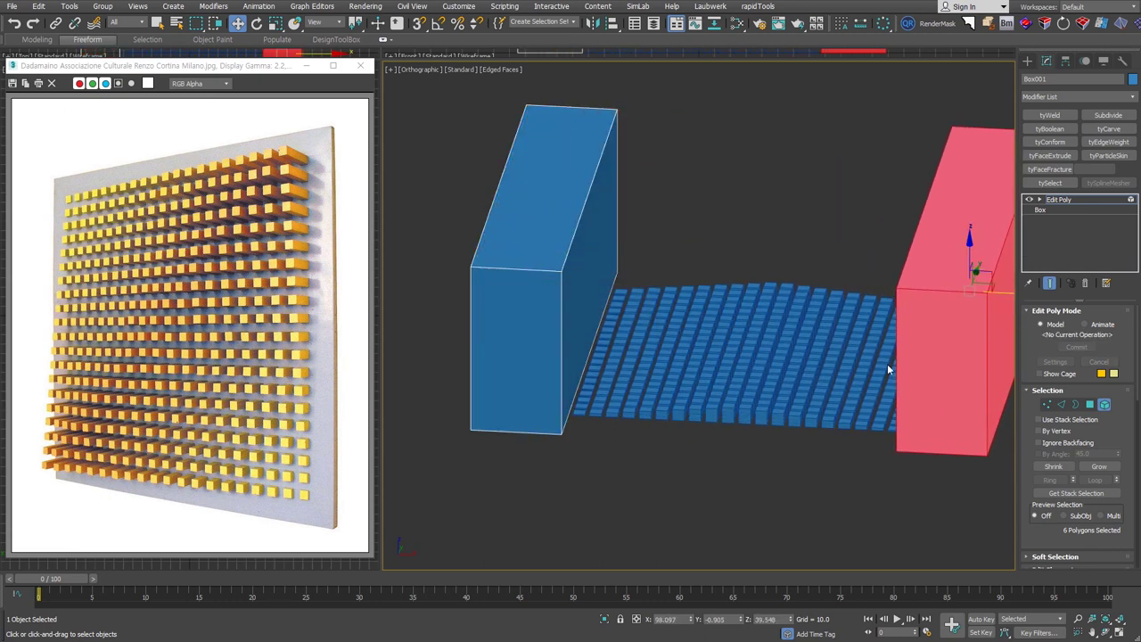
key("5")
middle_click_drag(638, 335, 768, 368, "alt")
Align the boxes to Plane001's centre in X and Y.
key("alt+a")
left_click(752, 342)
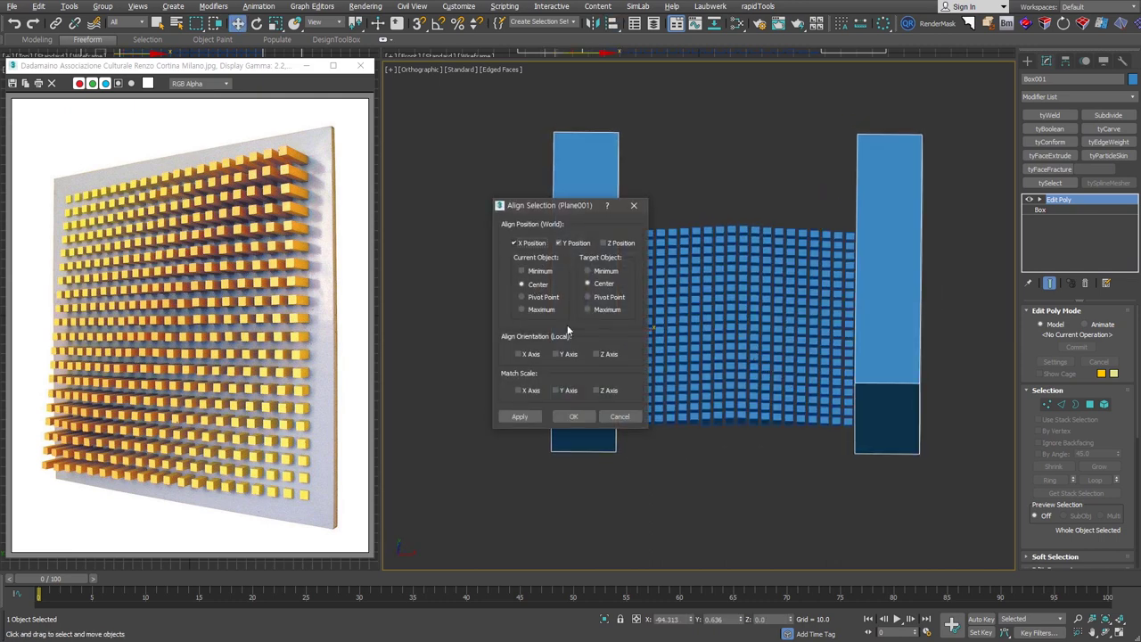
left_click(573, 416)
middle_click_drag(772, 384, 756, 431, "alt")
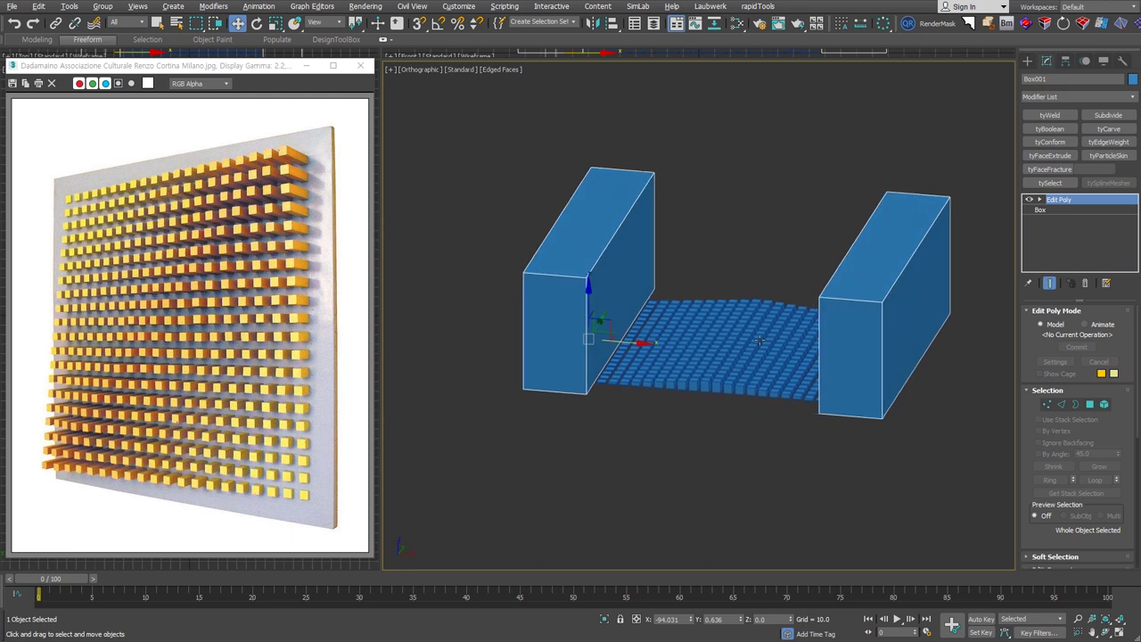
In Top view, rotate both boxes -45° on Z about Plane001's centre.
key("t")
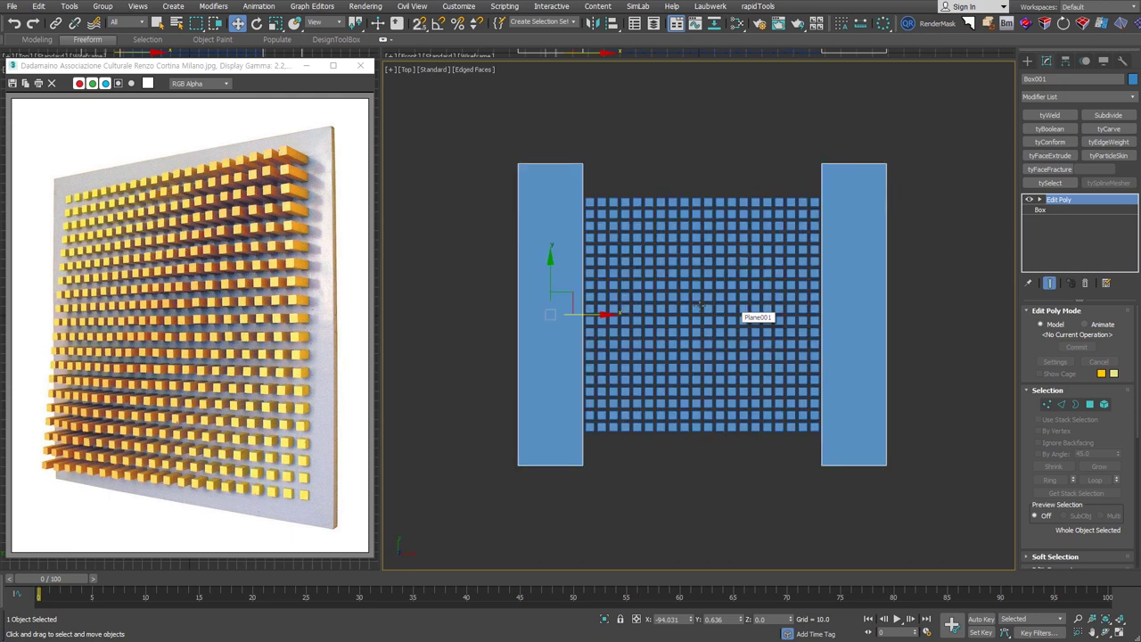
right_click(698, 305)
left_click(713, 325)
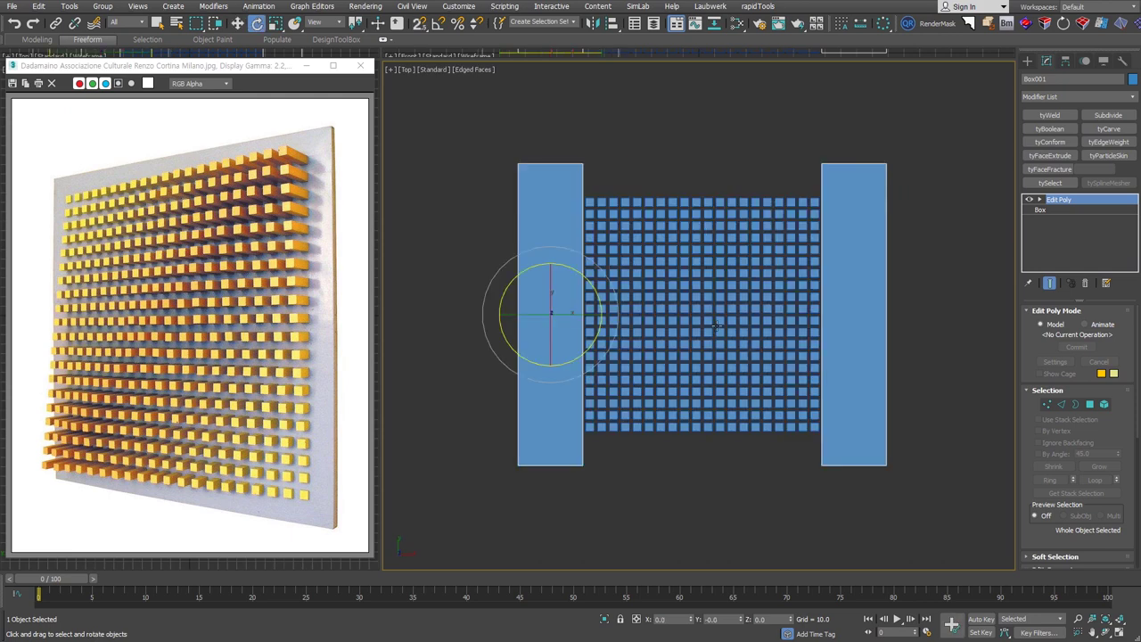
left_click(716, 326)
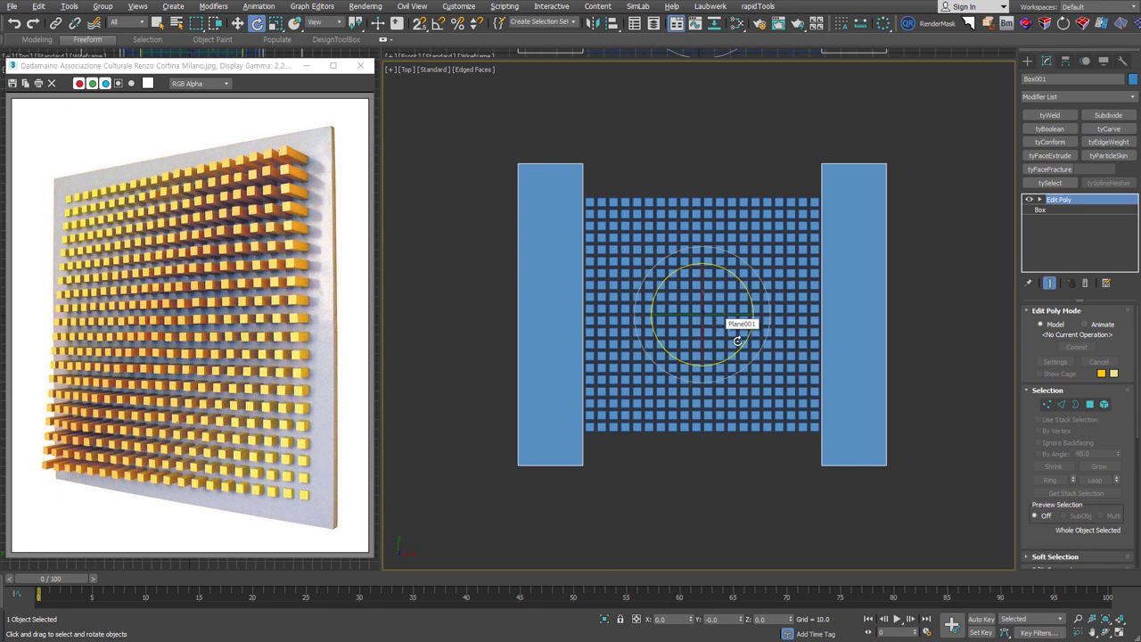
mouse_move(739, 348)
left_mouse_down()
mouse_move(710, 378)
mouse_move(723, 350)
left_mouse_up()
middle_click_drag(775, 338, 836, 329, "alt")
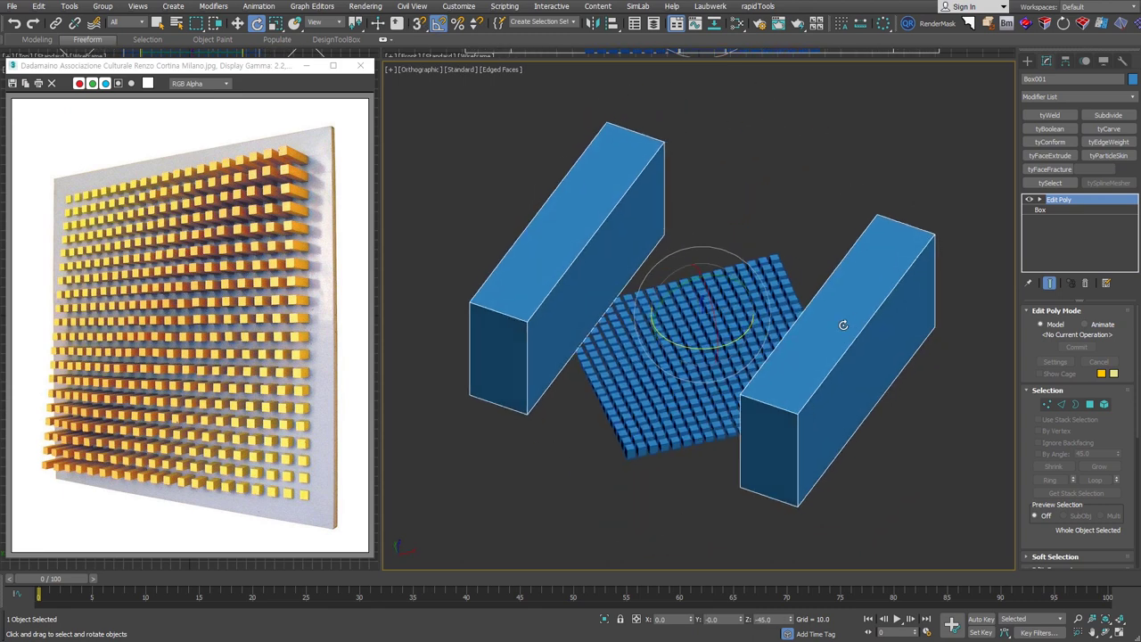
right_click(839, 323)
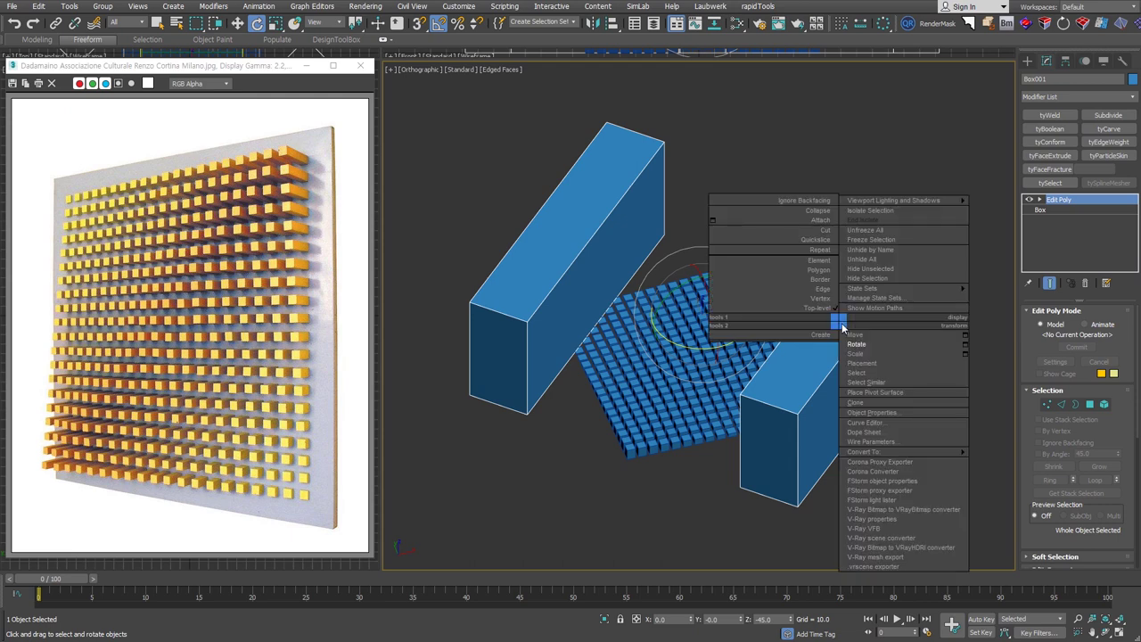
In Box001's Object Properties, turn off Renderable and enable Display as Box.
left_click(911, 413)
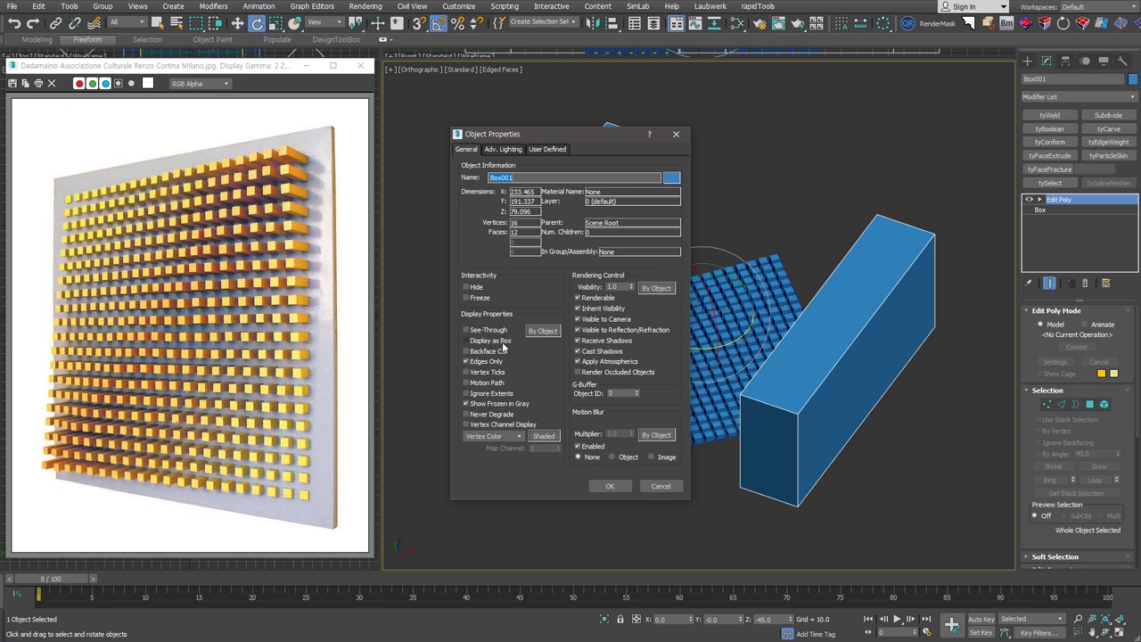
left_click(581, 298)
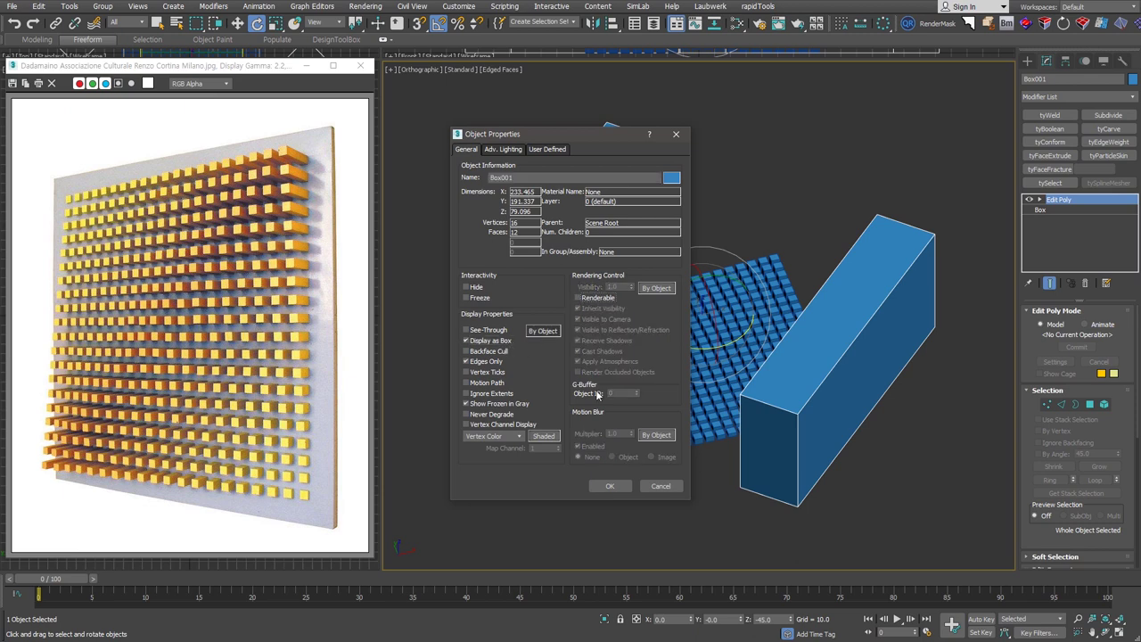
left_click(609, 485)
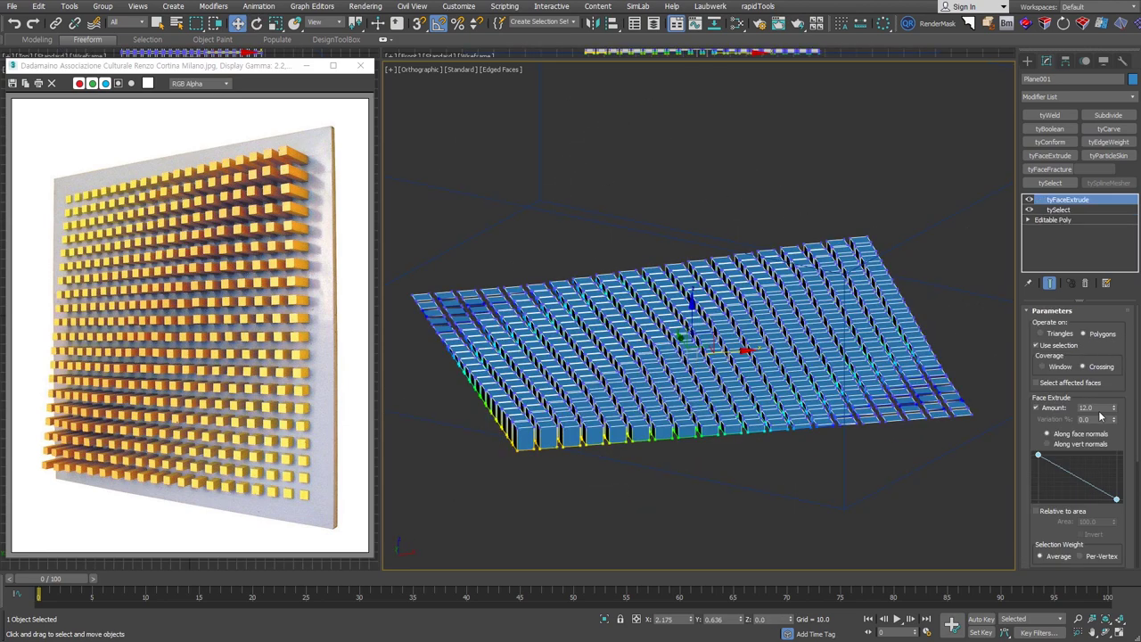
Raise the extrusion to about 25.3 and set the tySelect soft selection Distance to 250.
left_click_drag(1113, 407, 1119, 436)
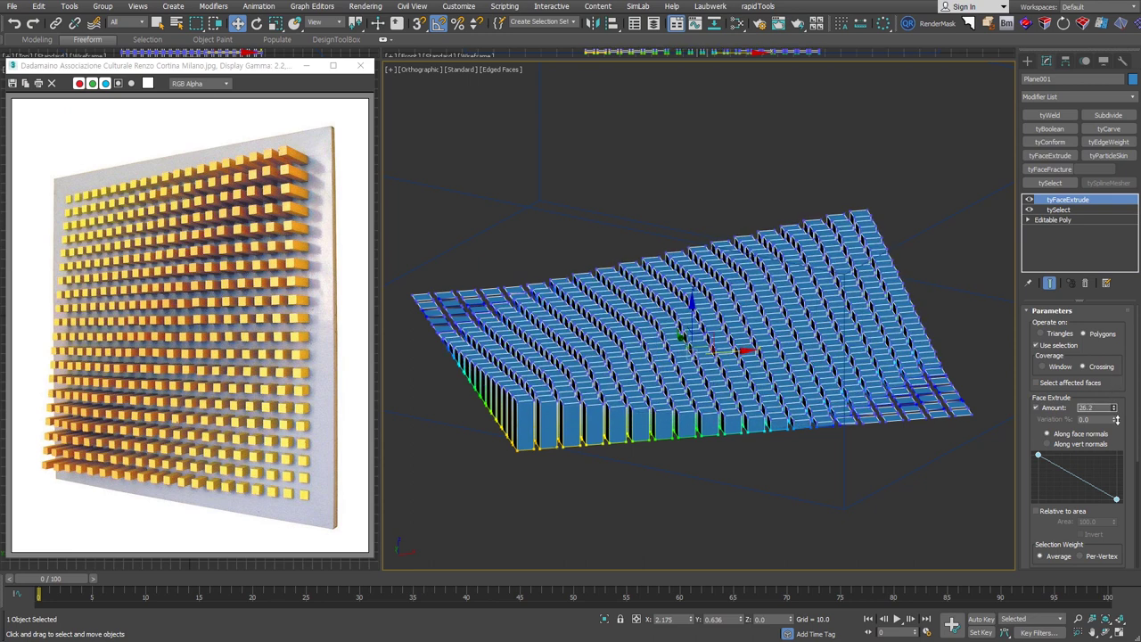
left_click_drag(1119, 437, 1118, 417)
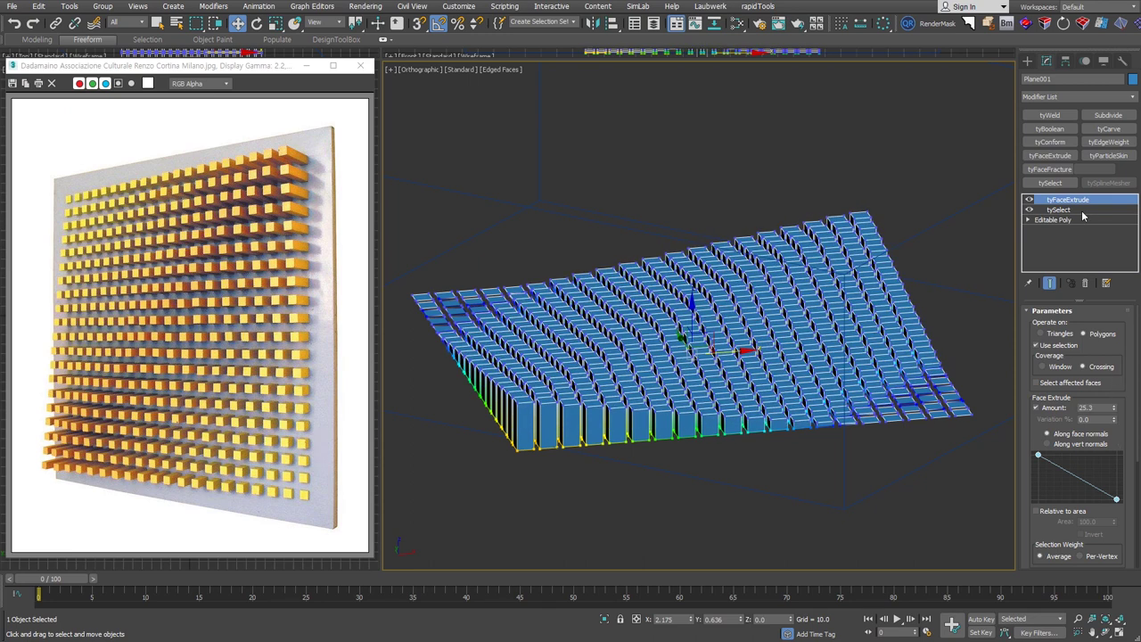
left_click(1081, 210)
scroll(1113, 367, "down", 1)
scroll(1113, 368, "down", 3)
mouse_move(1115, 479)
left_mouse_down()
mouse_move(1119, 404)
mouse_move(1109, 529)
mouse_move(1034, 449)
left_mouse_up()
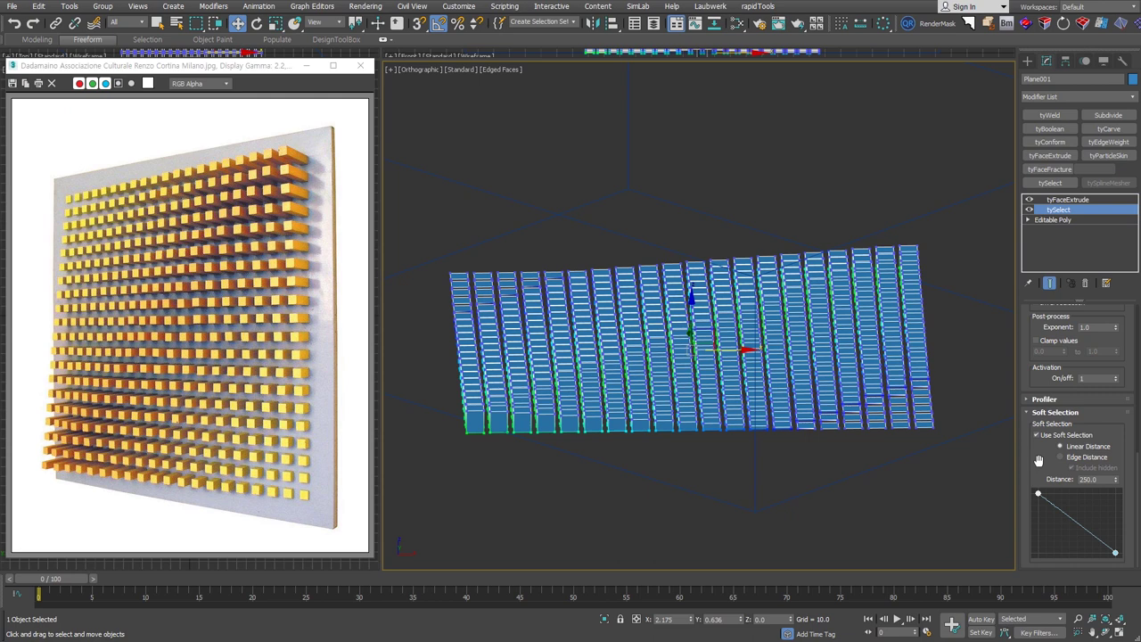
Set the tyFaceExtrude Amount to 30.
left_click(1067, 199)
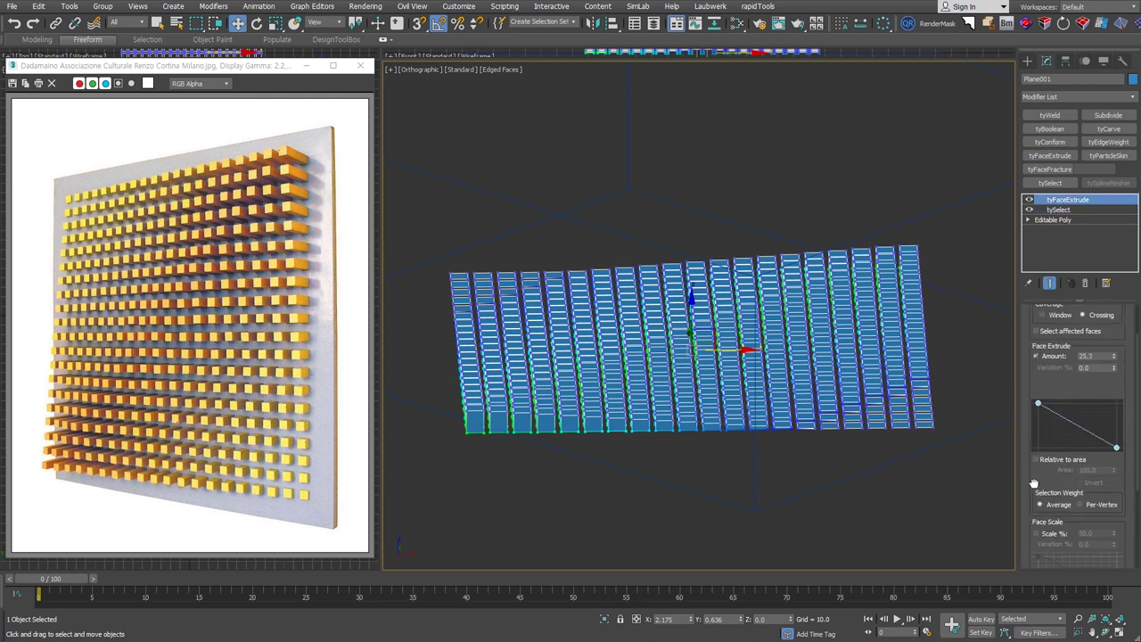
left_click(1092, 356)
type("30")
key("Return")
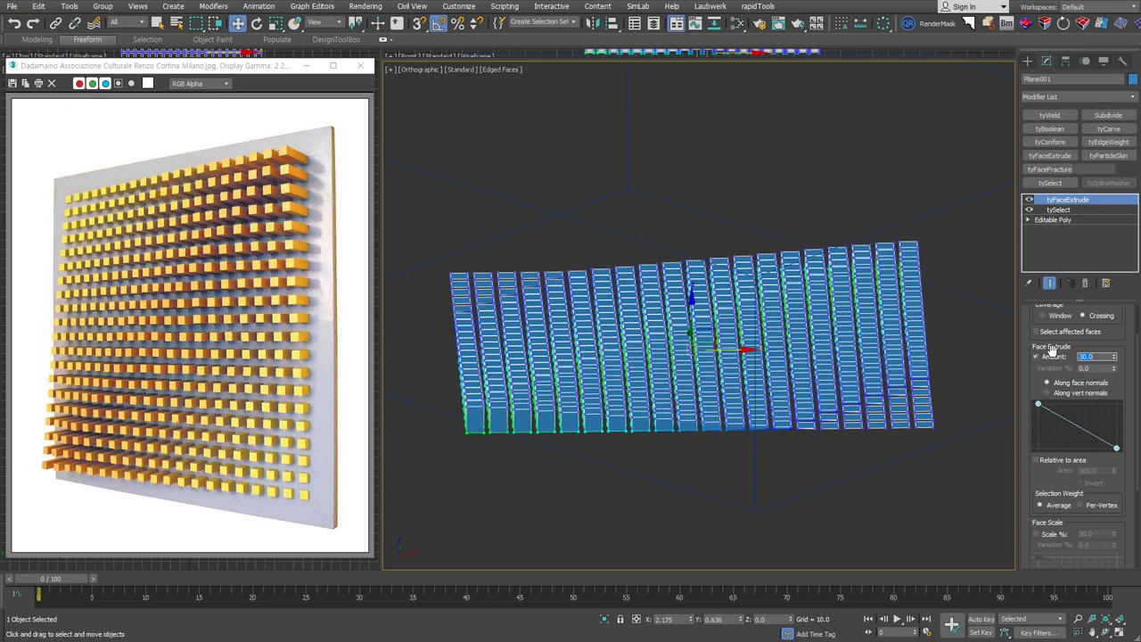
Switch to Top view and activate the Rotate tool.
mouse_move(827, 392)
middle_mouse_down("alt")
mouse_move(827, 369)
mouse_move(838, 367)
middle_mouse_up("alt")
scroll(825, 369, "down", 4)
key("t")
right_click(774, 305)
left_click(838, 326)
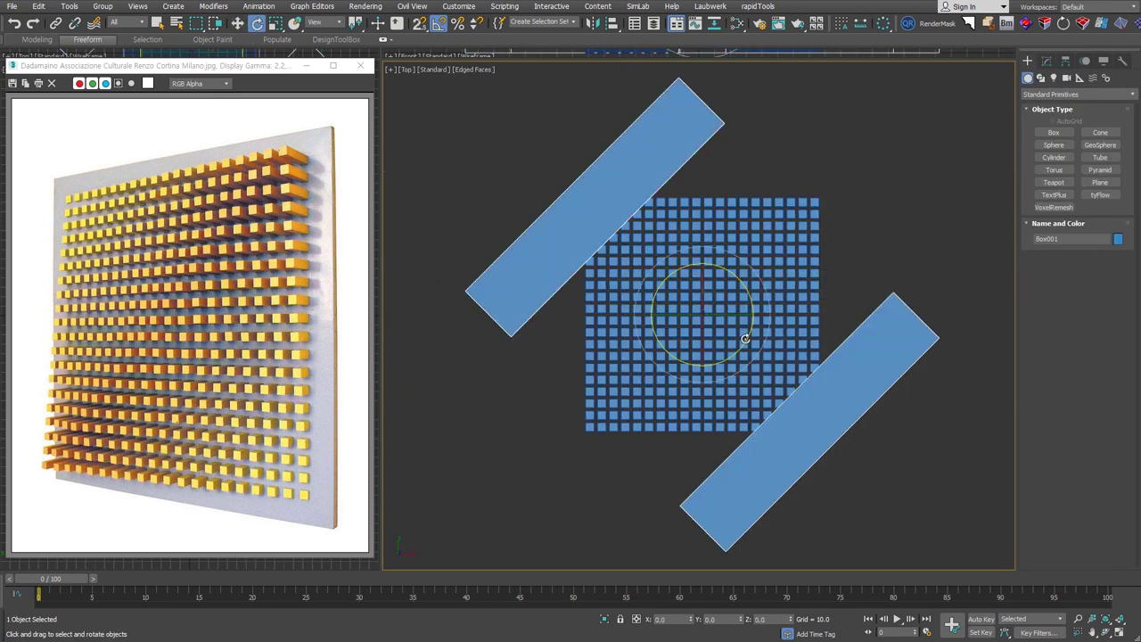
Undo and restore the boxes' 45° rotation, then orbit into a Perspective view of the relief.
key("ctrl+z")
left_click_drag(855, 303, 927, 300)
right_click(675, 301)
left_click_drag(704, 294, 735, 359)
middle_click_drag(735, 359, 810, 392, "alt")
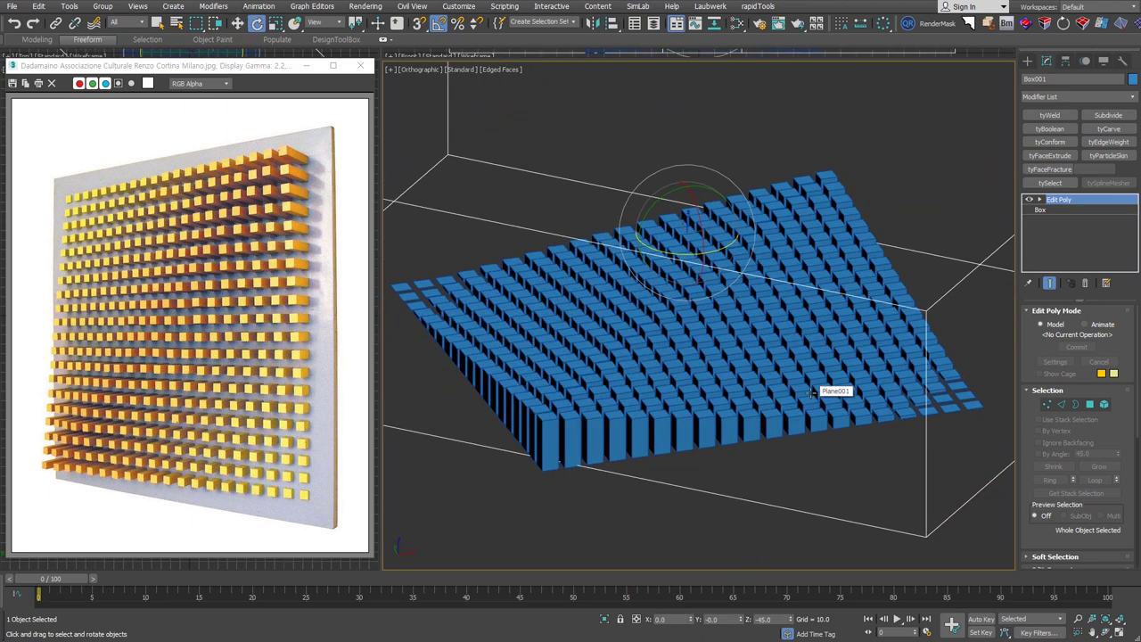
key("p")
middle_click_drag(810, 392, 831, 347, "alt")
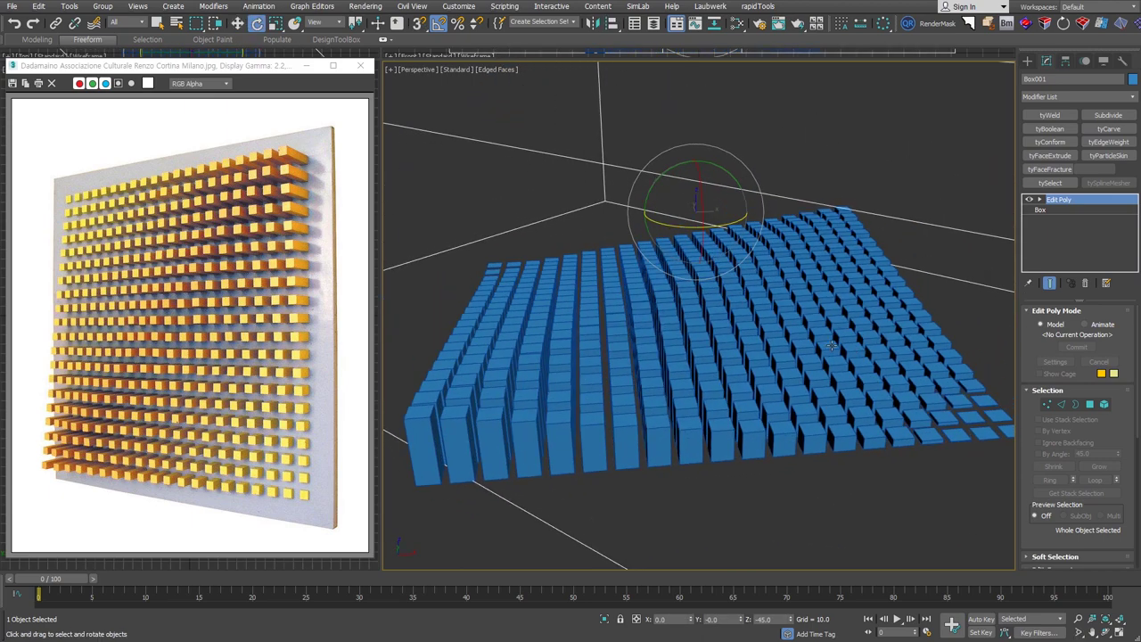